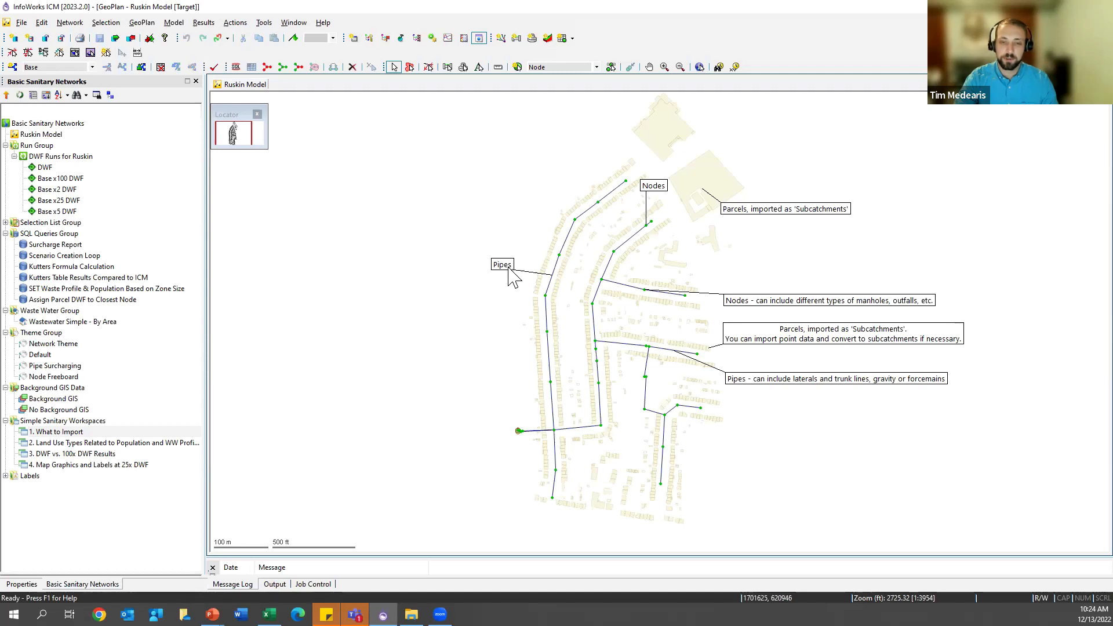
pyautogui.press('ctrl')
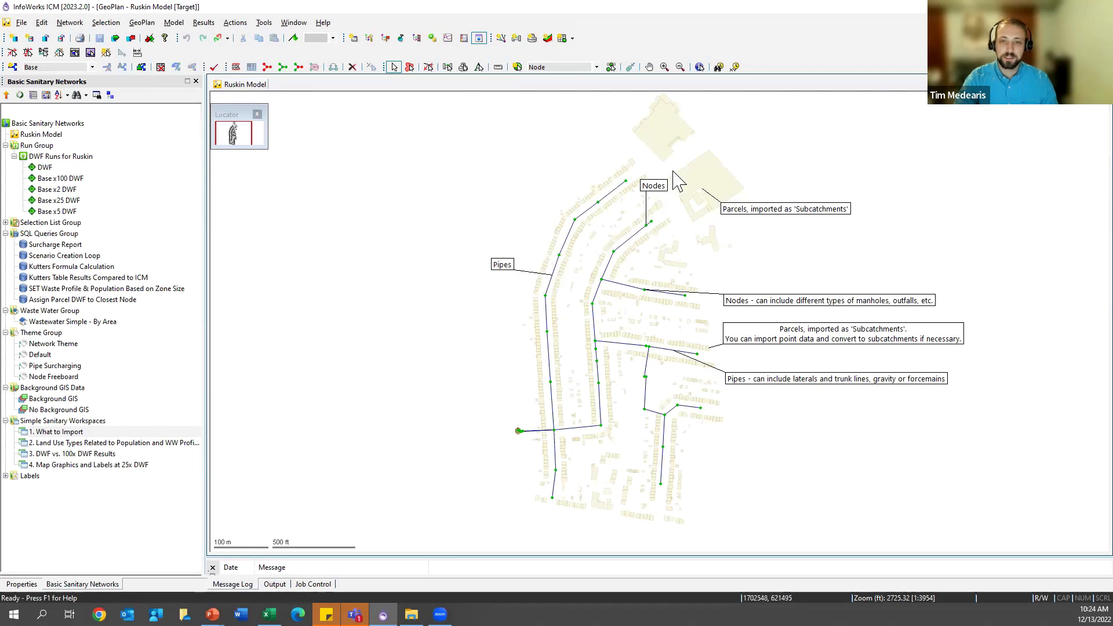
pyautogui.press('ctrl')
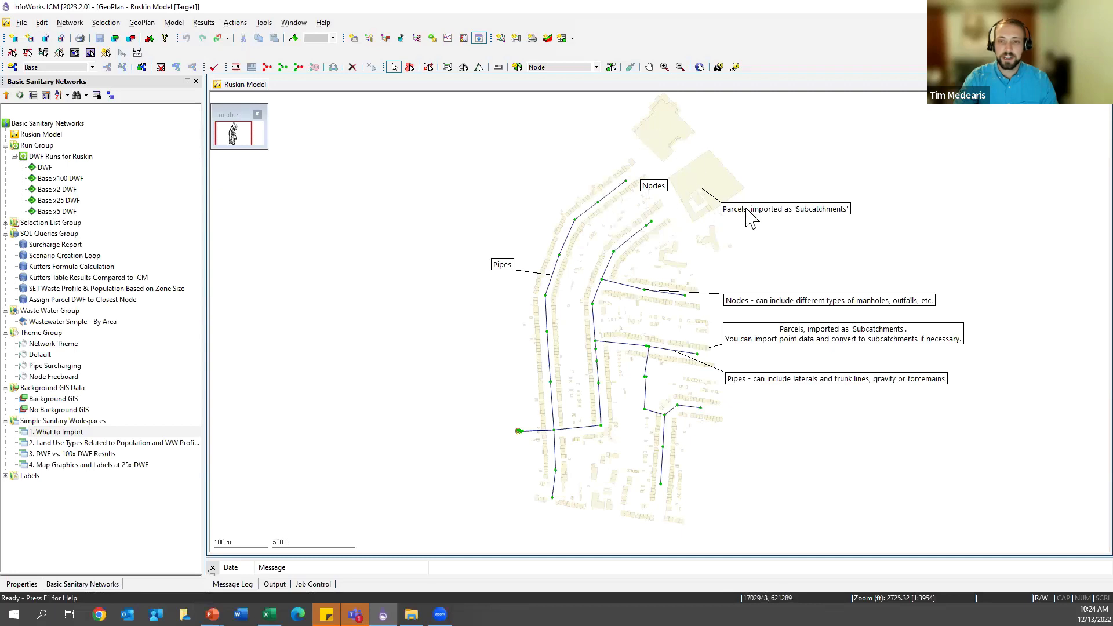
pyautogui.press('ctrl')
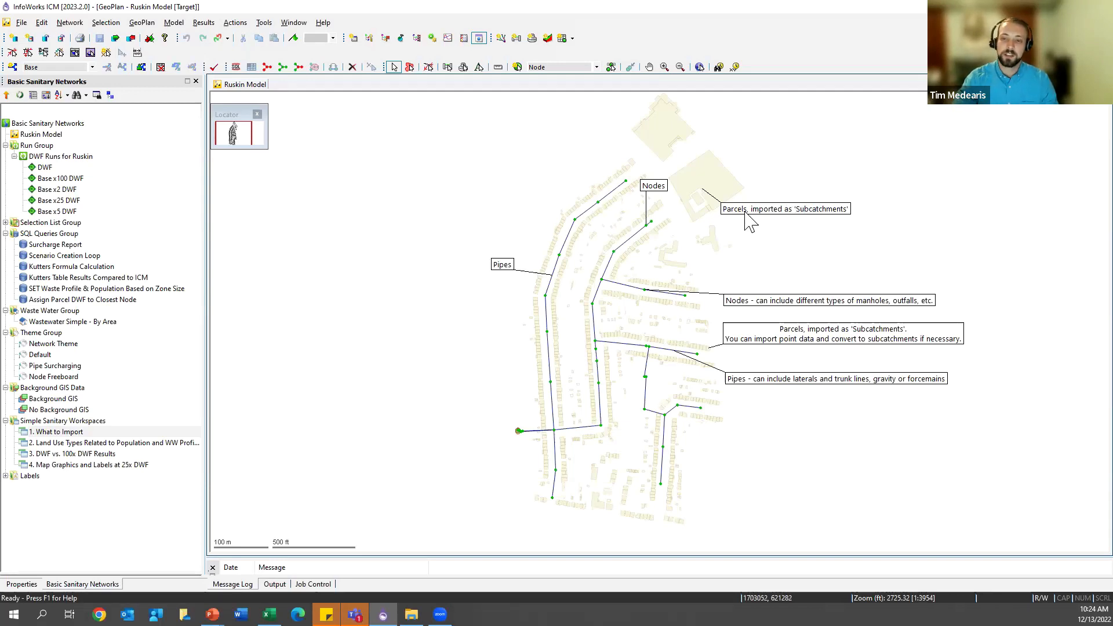
pyautogui.click(810, 213)
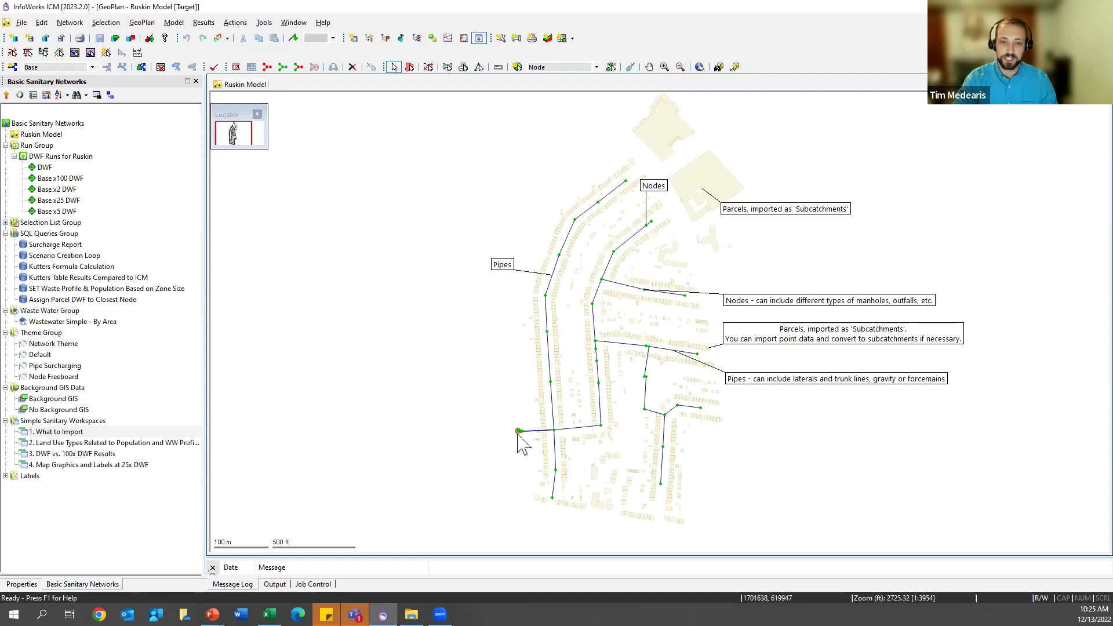
pyautogui.moveTo(519, 440)
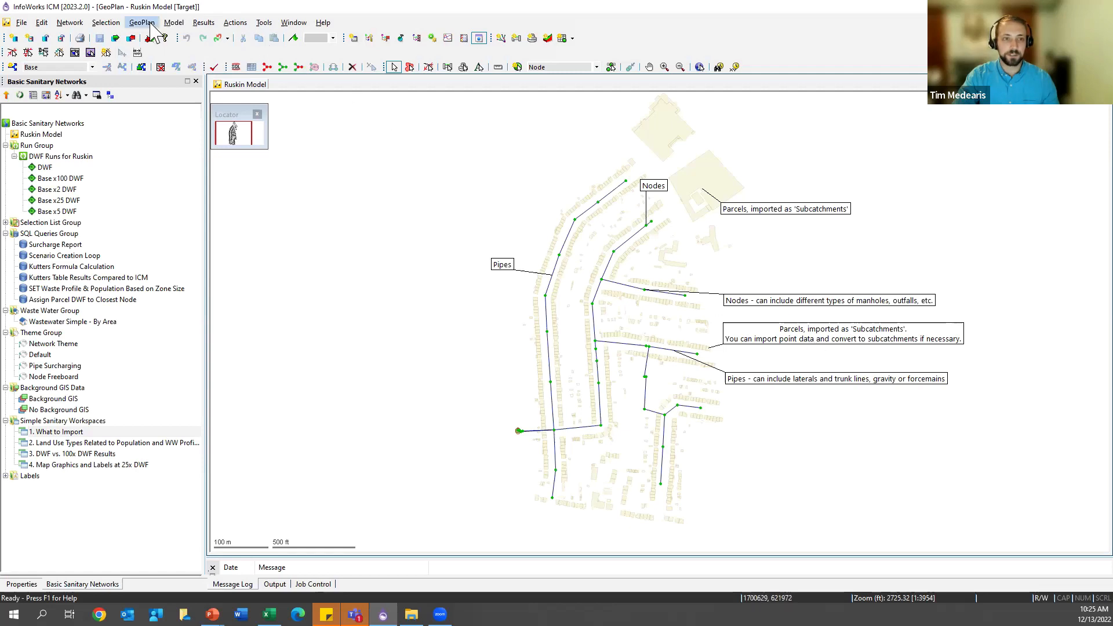
# Step: Check the subcatchment model commands for deriving population data from address point counts or census areas
pyautogui.click(168, 25)
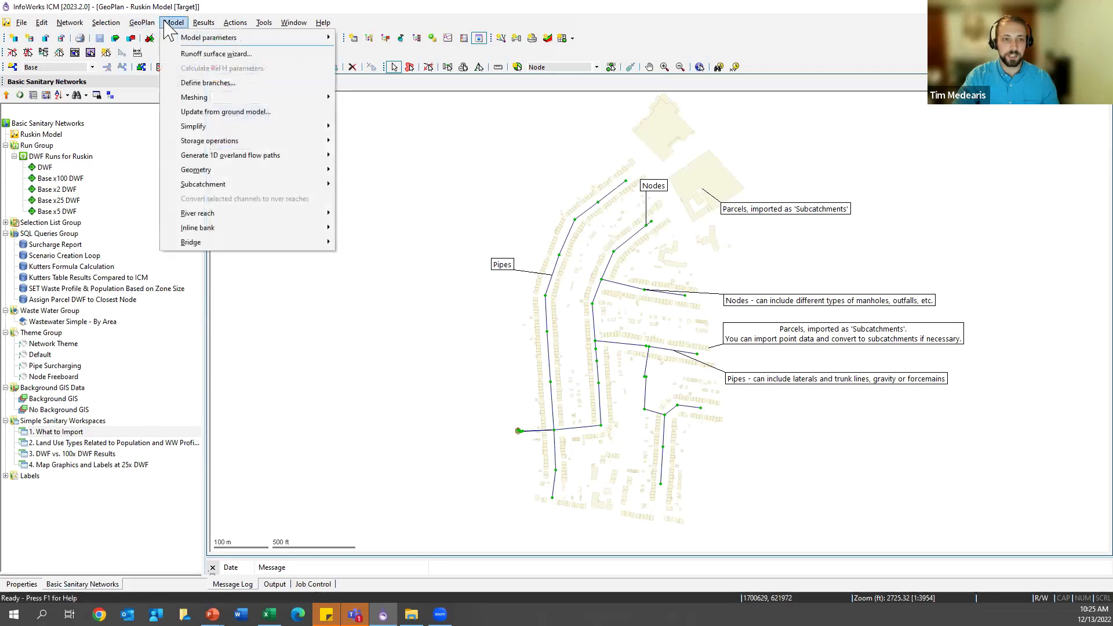
pyautogui.moveTo(224, 188)
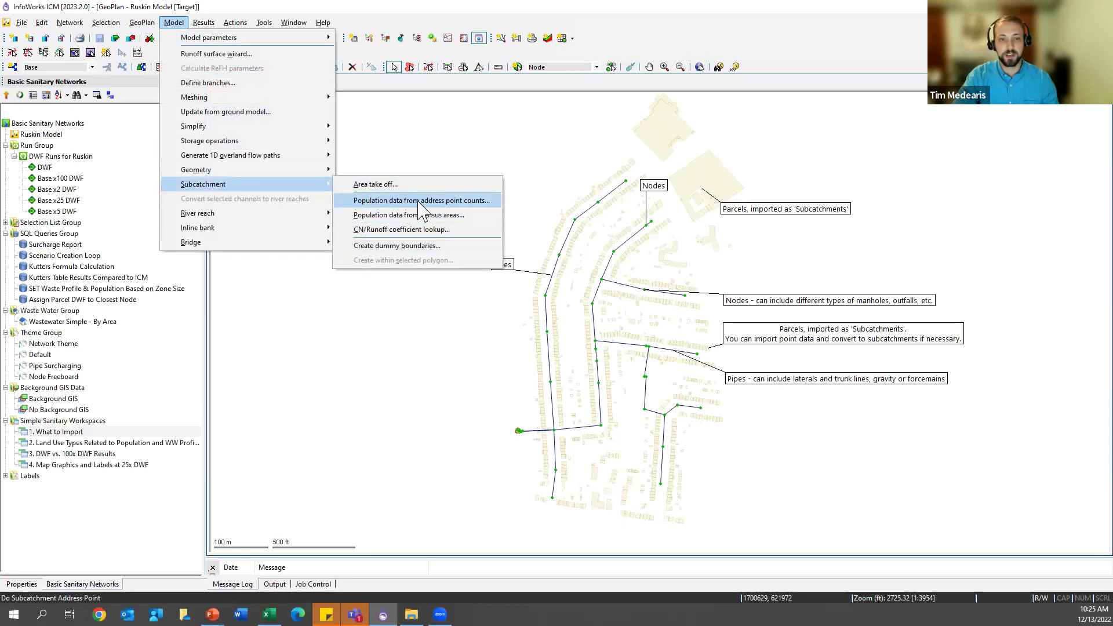
pyautogui.press('ctrl')
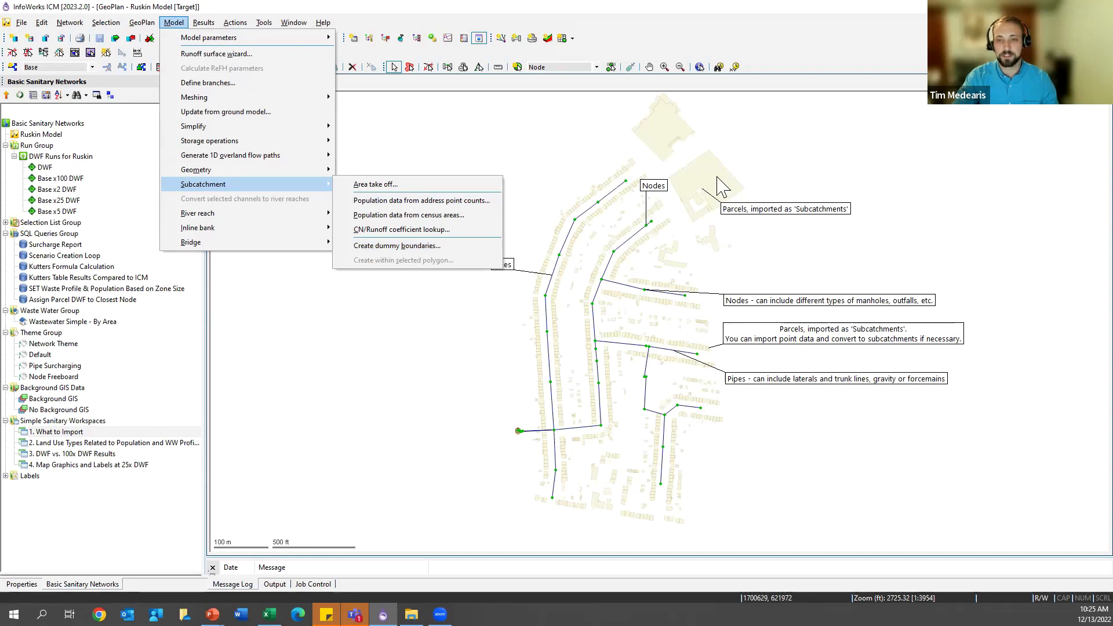
pyautogui.click(823, 352)
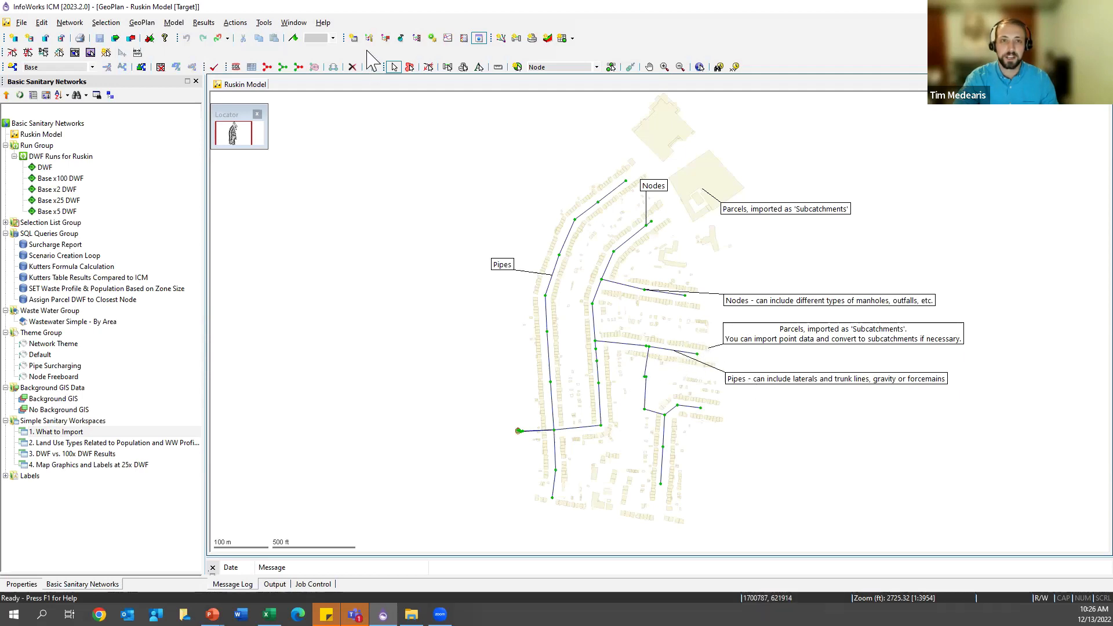
# Step: Open the Open Data Import Centre for the network and choose Conduit as the table to import data into
pyautogui.click(68, 26)
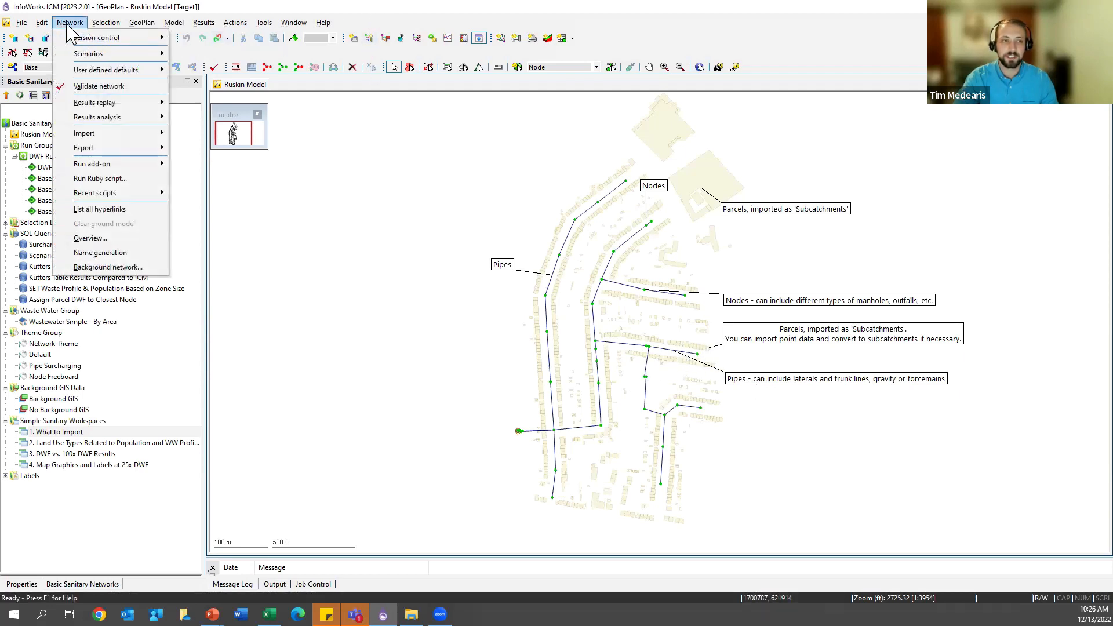
pyautogui.moveTo(94, 138)
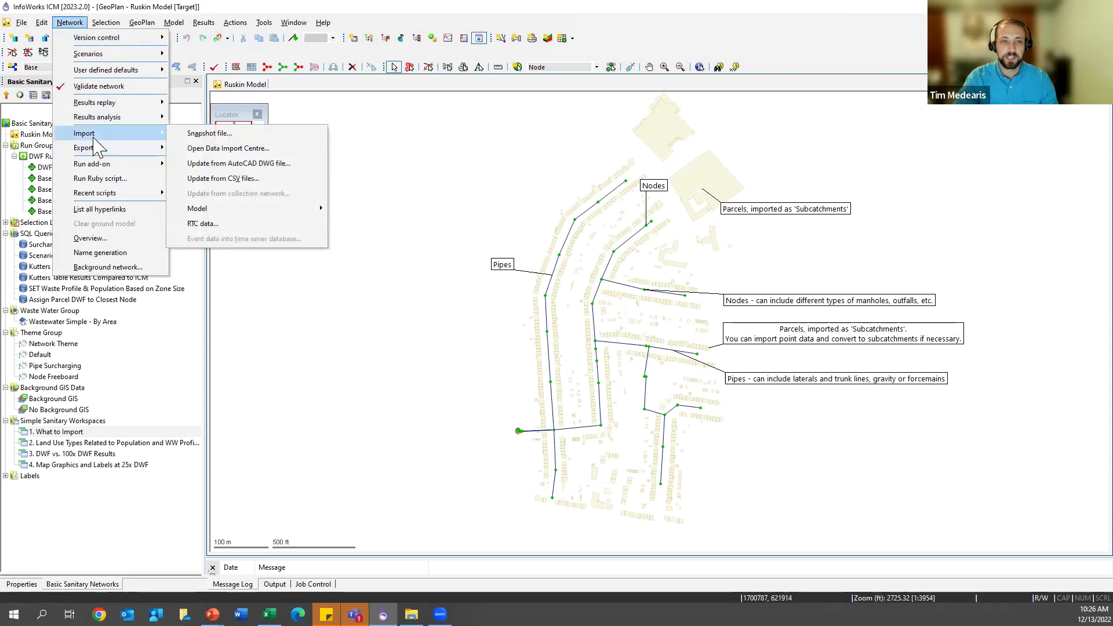
pyautogui.click(273, 150)
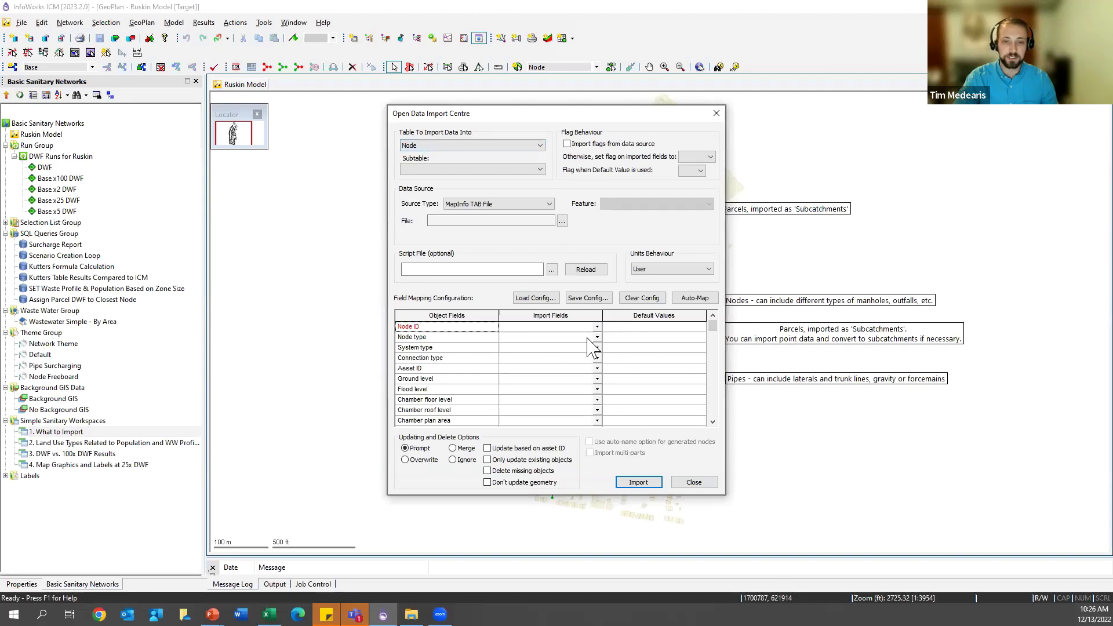
pyautogui.click(531, 147)
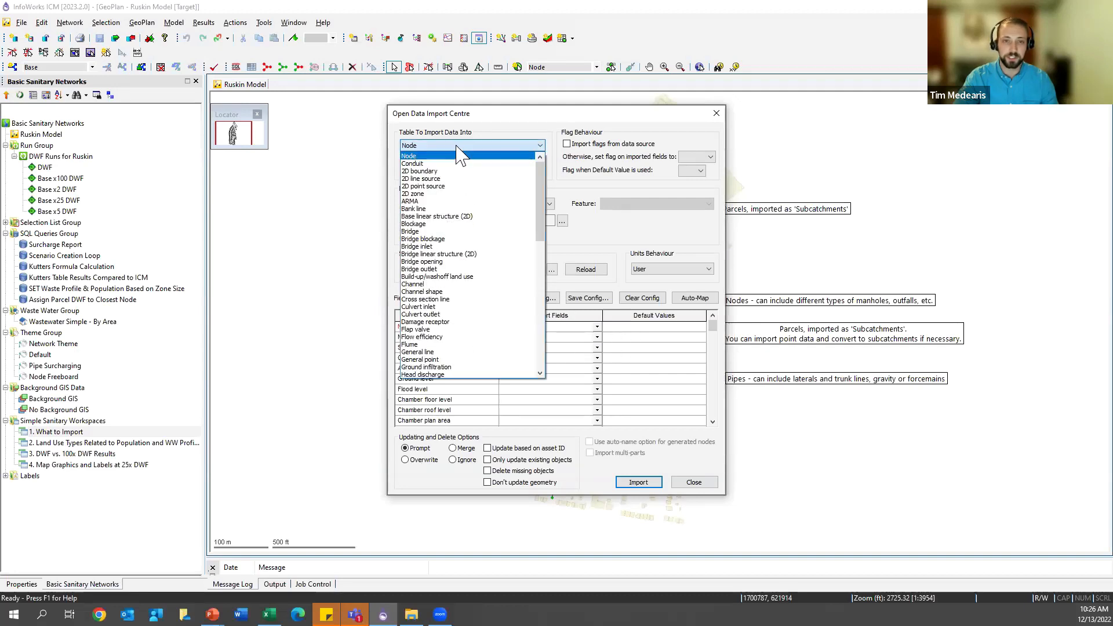
pyautogui.click(421, 165)
# Step: Change the table to import data into to Subcatchment
pyautogui.click(540, 145)
pyautogui.scroll(-3, 458, 289)
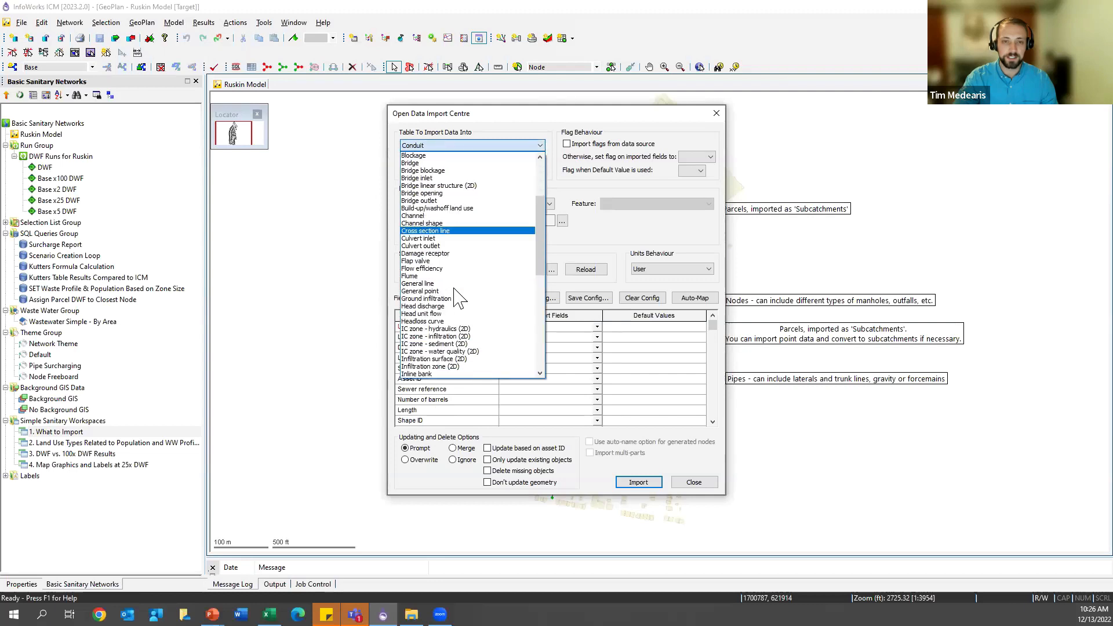
pyautogui.scroll(-10, 458, 298)
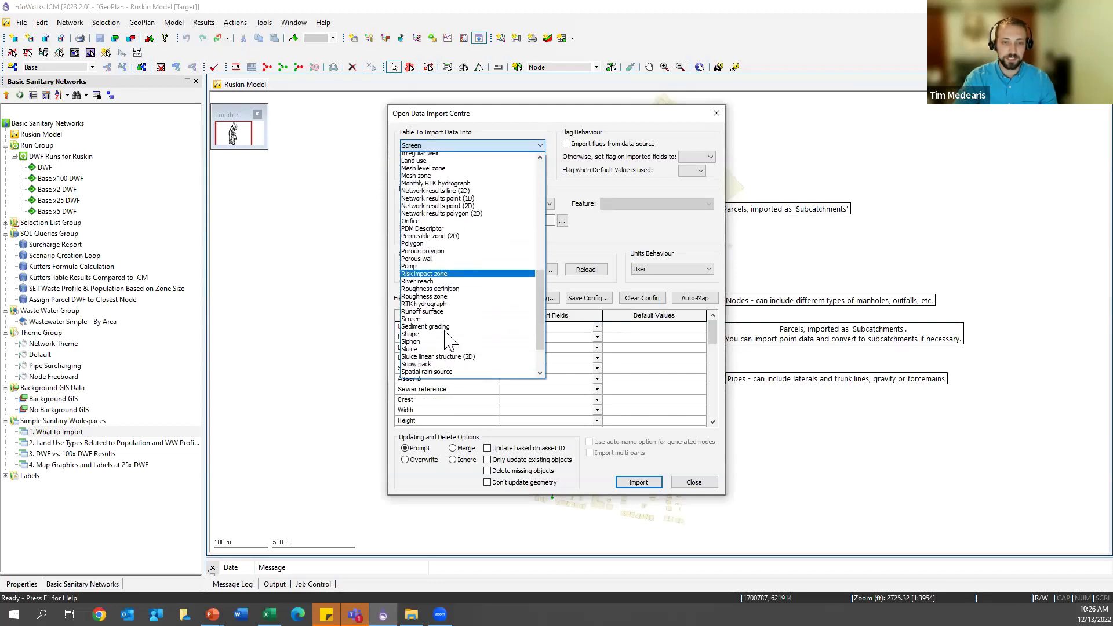
pyautogui.scroll(-5, 449, 341)
pyautogui.click(452, 342)
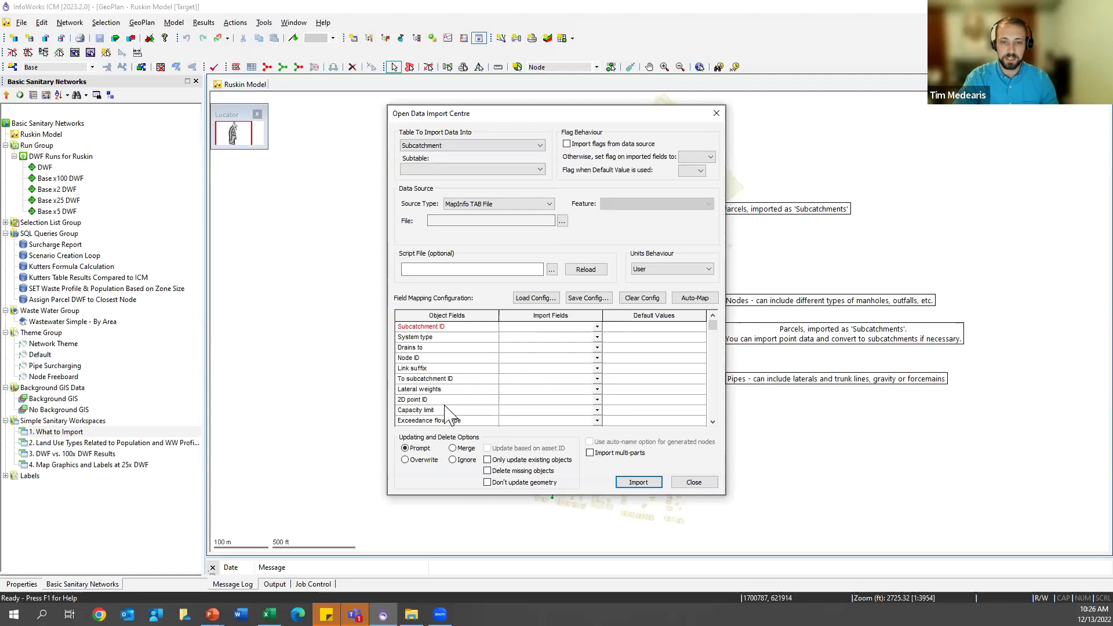
# Step: Review the data source types available for the subcatchment import
pyautogui.click(547, 203)
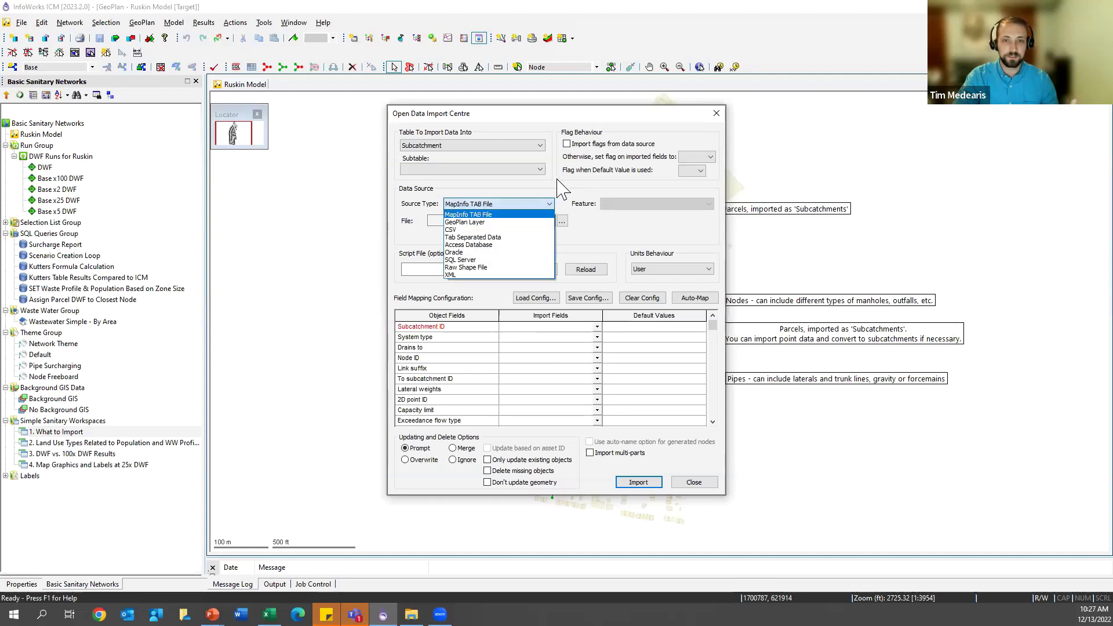
pyautogui.click(554, 180)
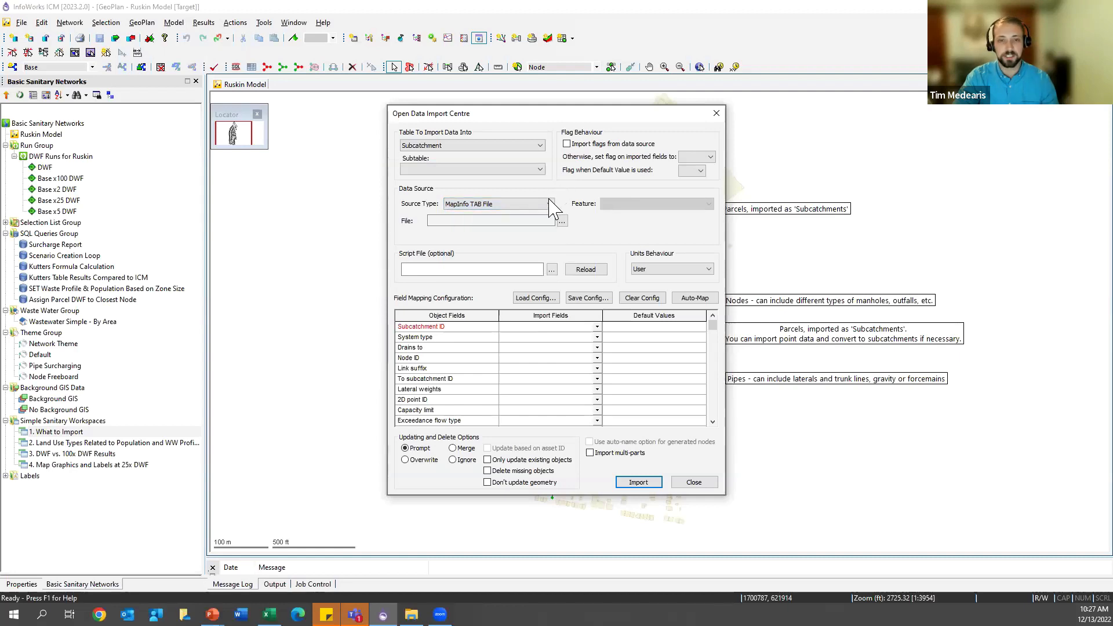
pyautogui.click(549, 204)
pyautogui.click(556, 188)
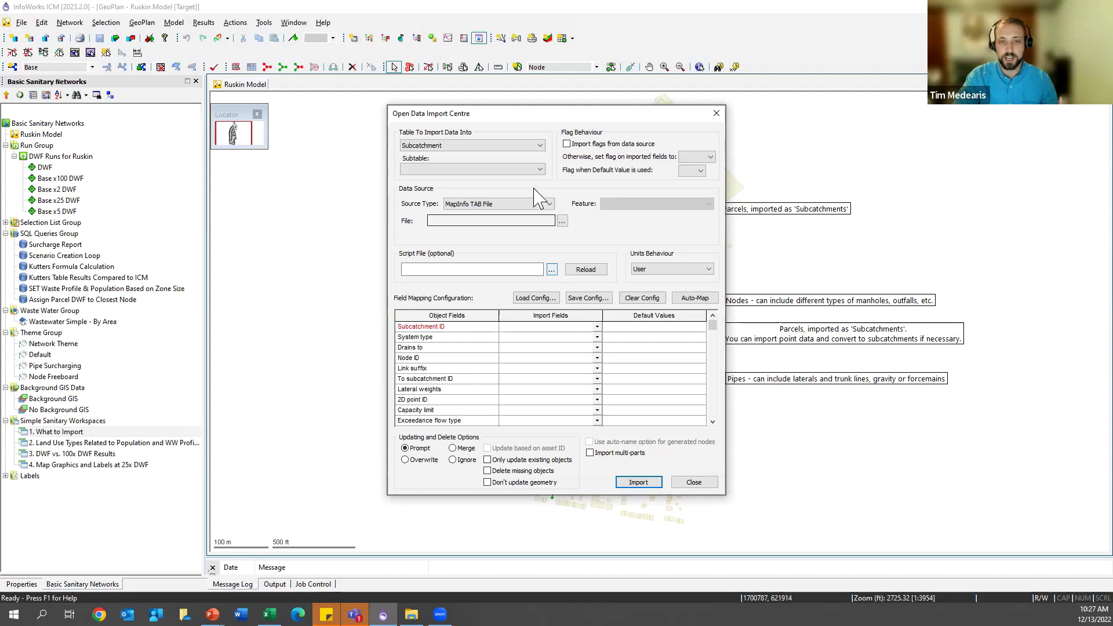
# Step: Switch the table to import data into to Node and then to Conduit
pyautogui.click(538, 146)
pyautogui.moveTo(542, 293); pyautogui.dragTo(540, 159)
pyautogui.click(459, 156)
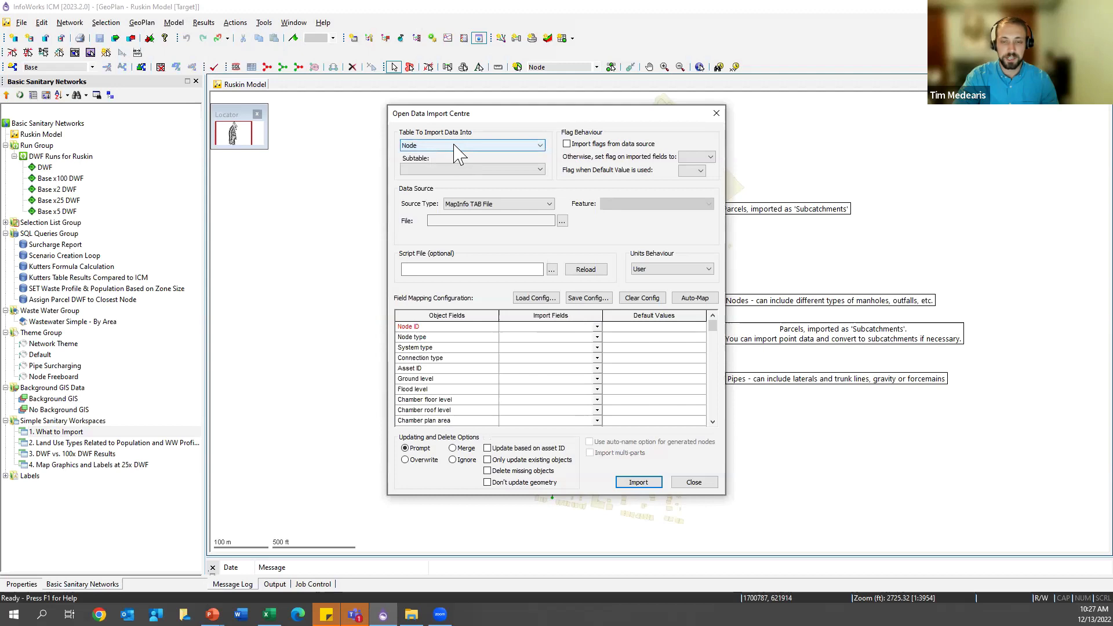
pyautogui.click(457, 146)
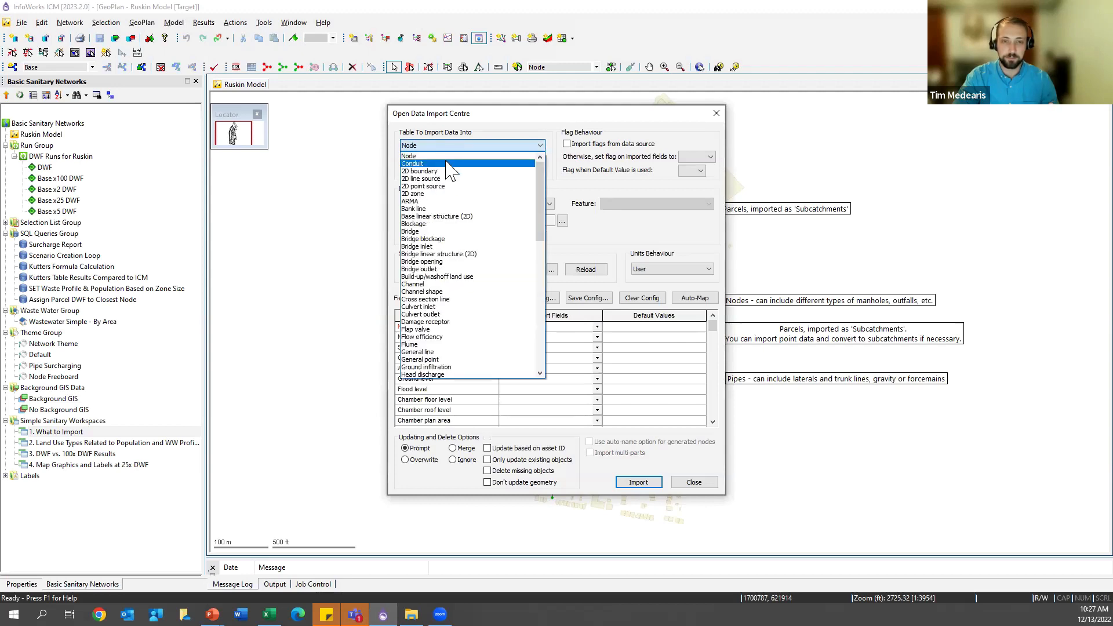
pyautogui.click(446, 164)
# Step: Review the data source types offered for the conduit import and close the Open Data Import Centre without importing
pyautogui.click(550, 204)
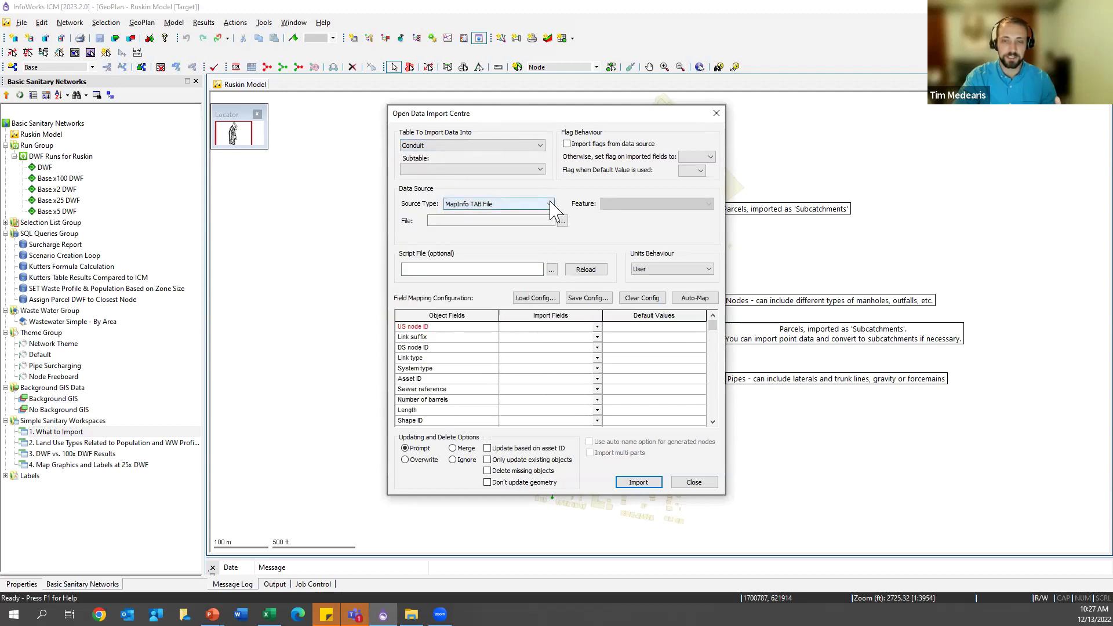
pyautogui.click(550, 204)
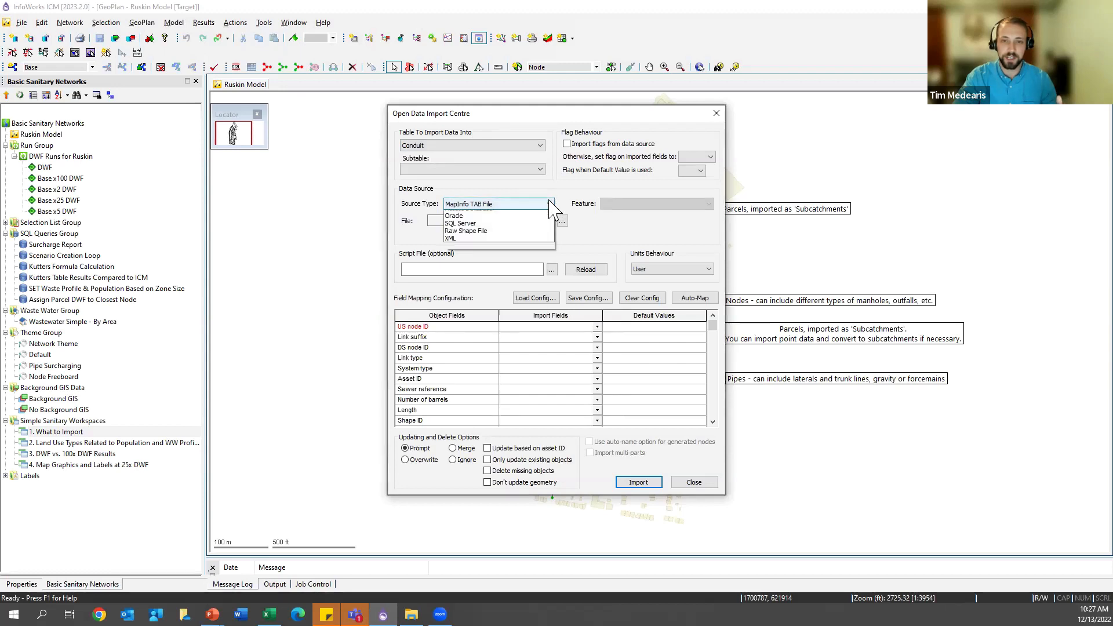
pyautogui.click(547, 186)
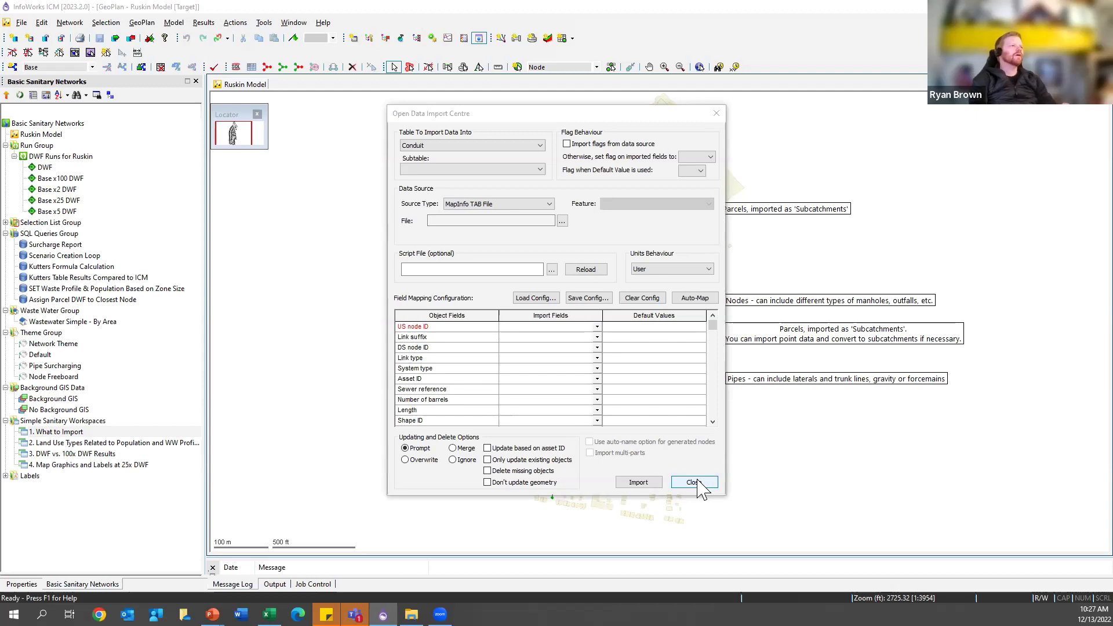
pyautogui.click(588, 298)
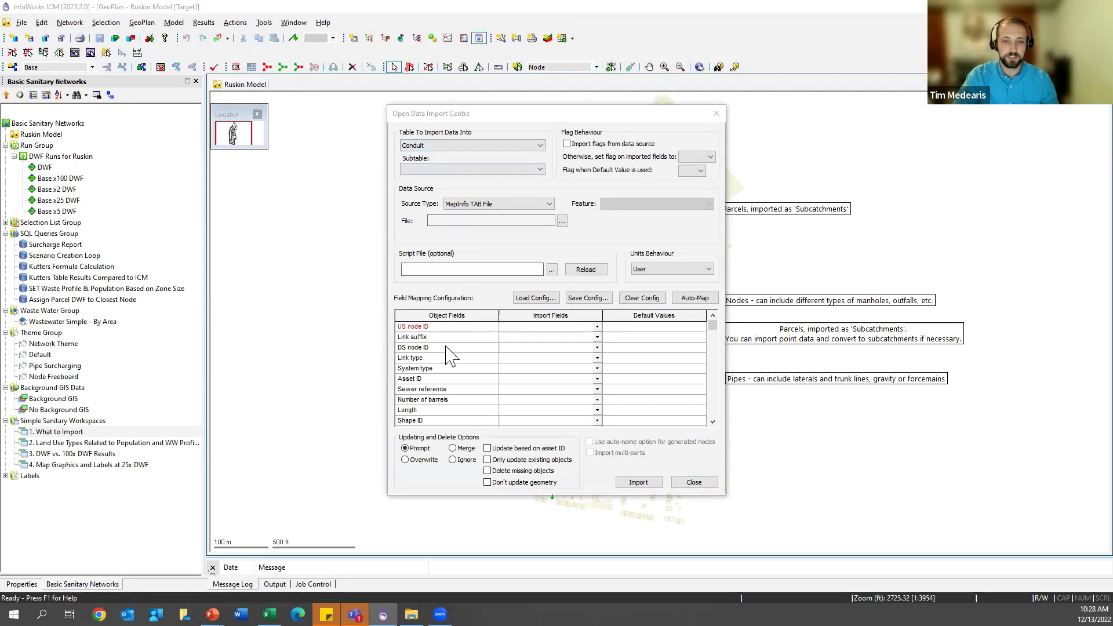
pyautogui.click(694, 482)
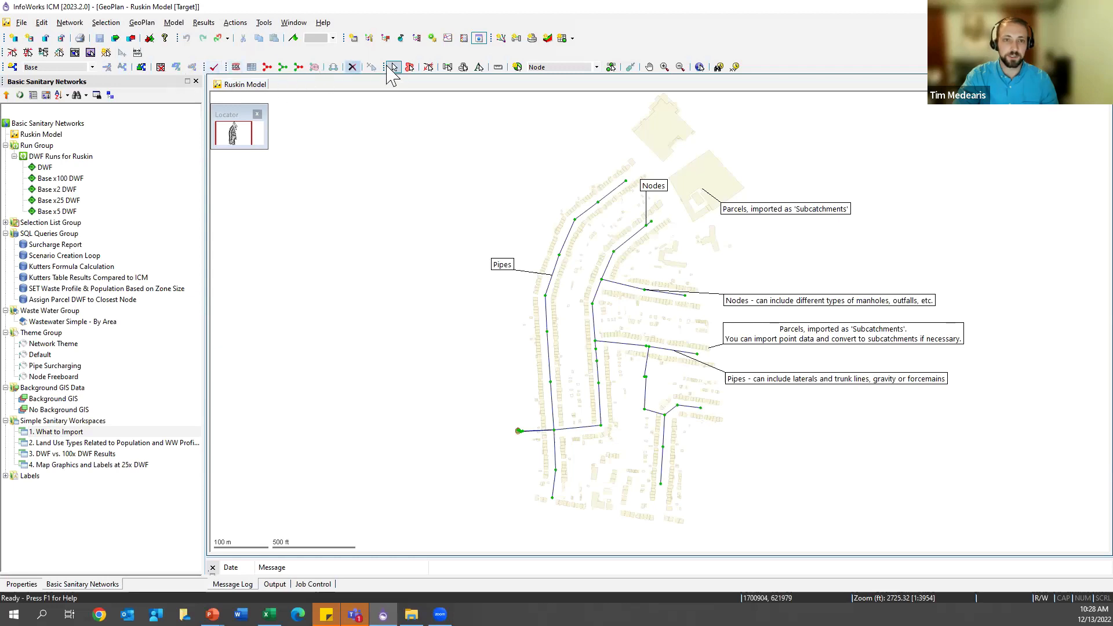
# Step: Trace the connected pipe path from the outfall up the western trunk line and return to the selection tool
pyautogui.click(428, 67)
pyautogui.click(548, 358)
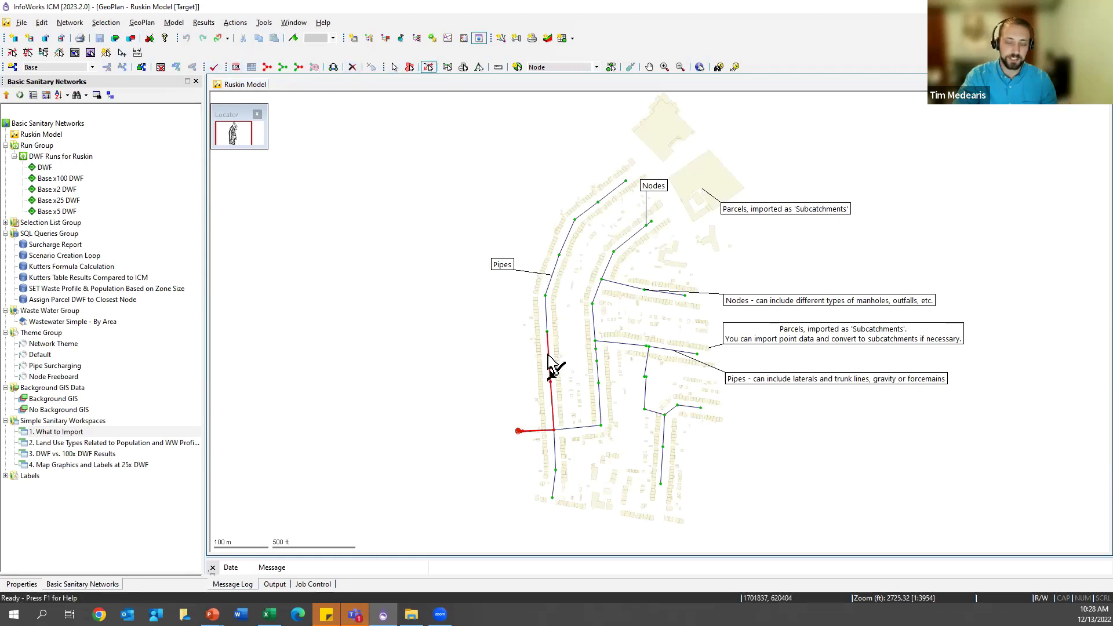
pyautogui.click(566, 243)
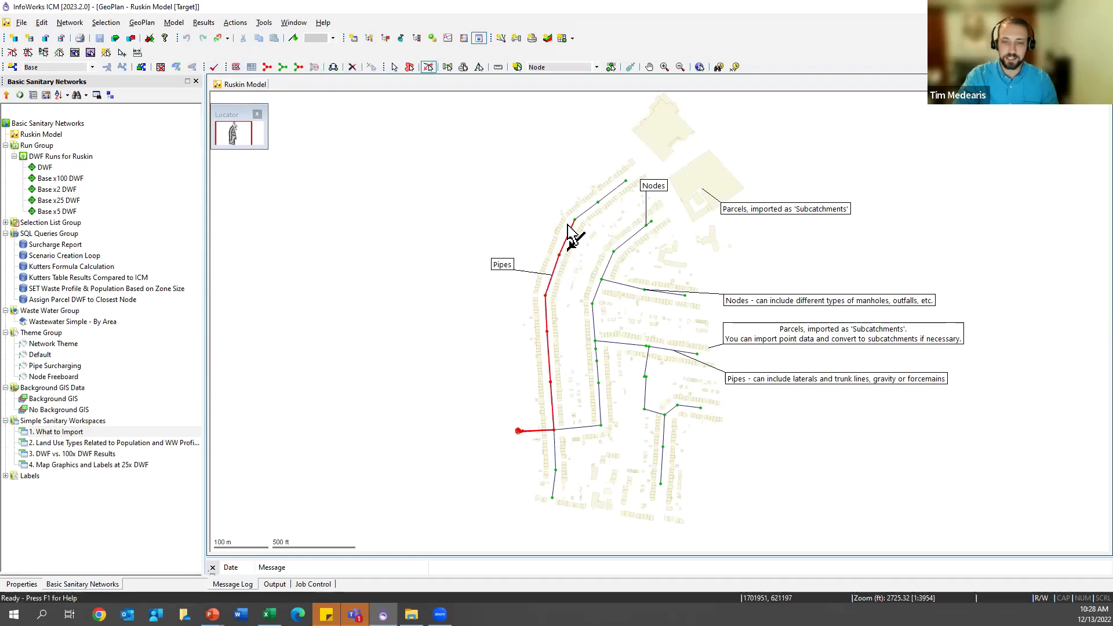
pyautogui.click(393, 67)
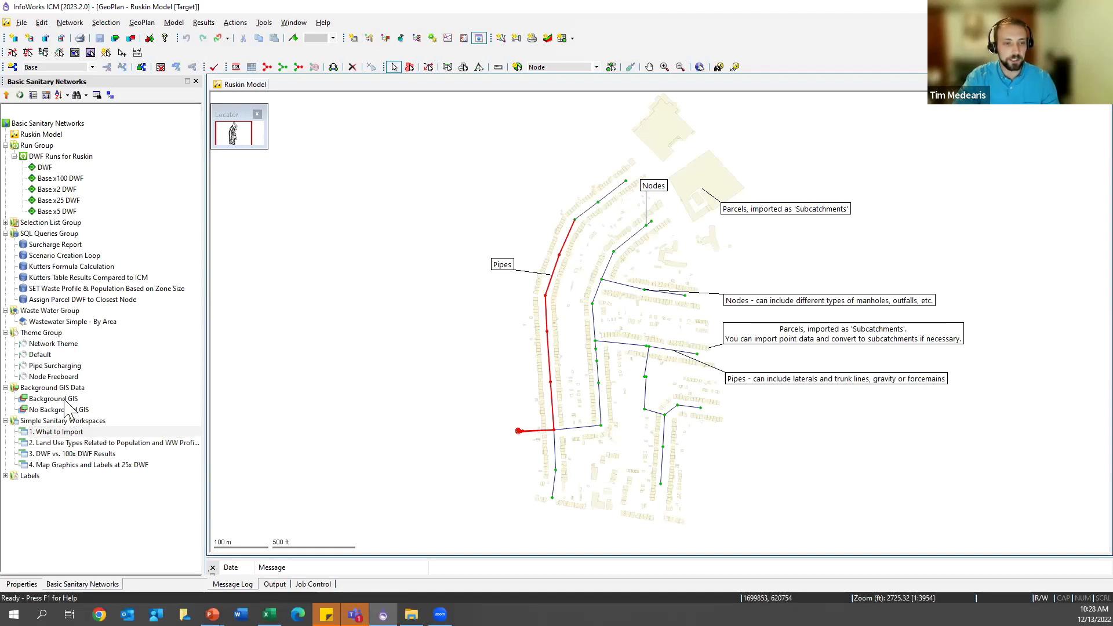
# Step: Open the Wastewater Simple - By Area waste profile and check its list of profile descriptions
pyautogui.click(58, 322)
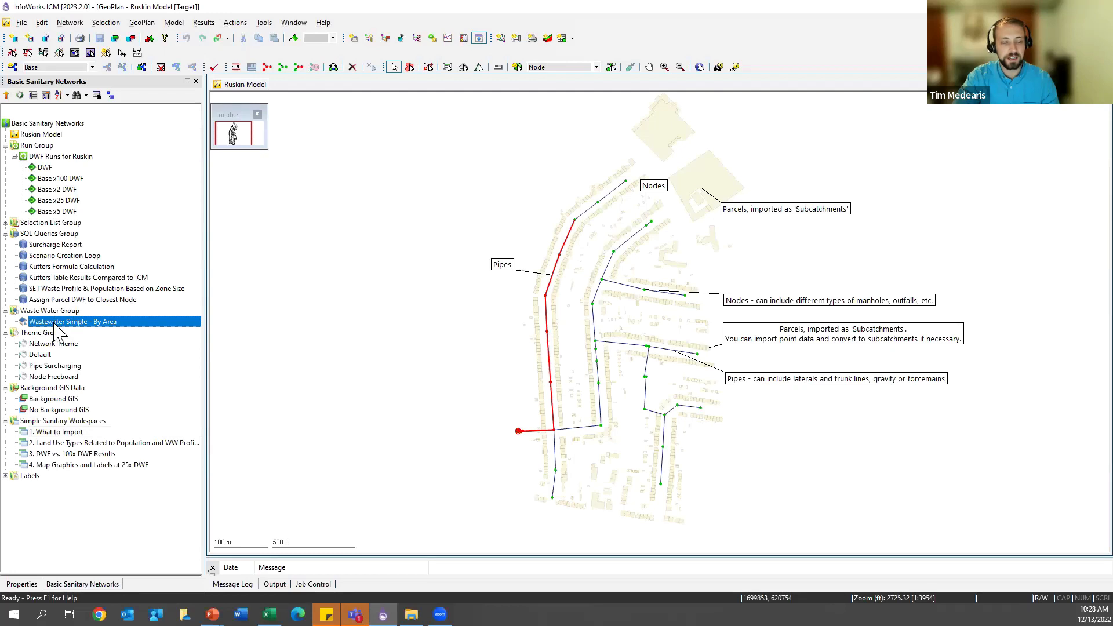
pyautogui.rightClick(55, 324)
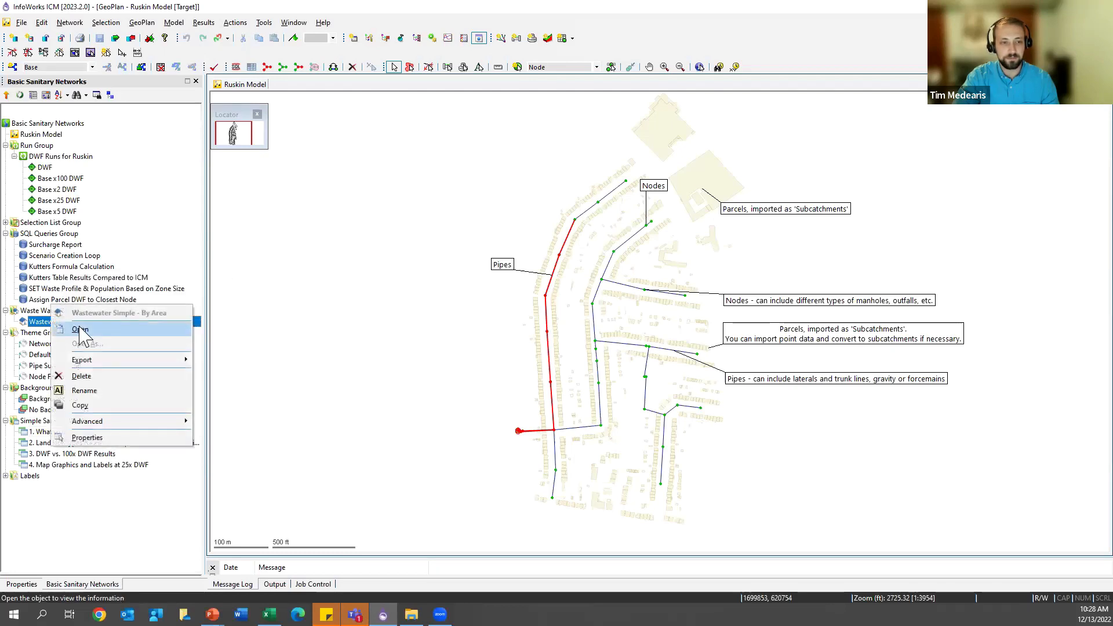
pyautogui.click(82, 330)
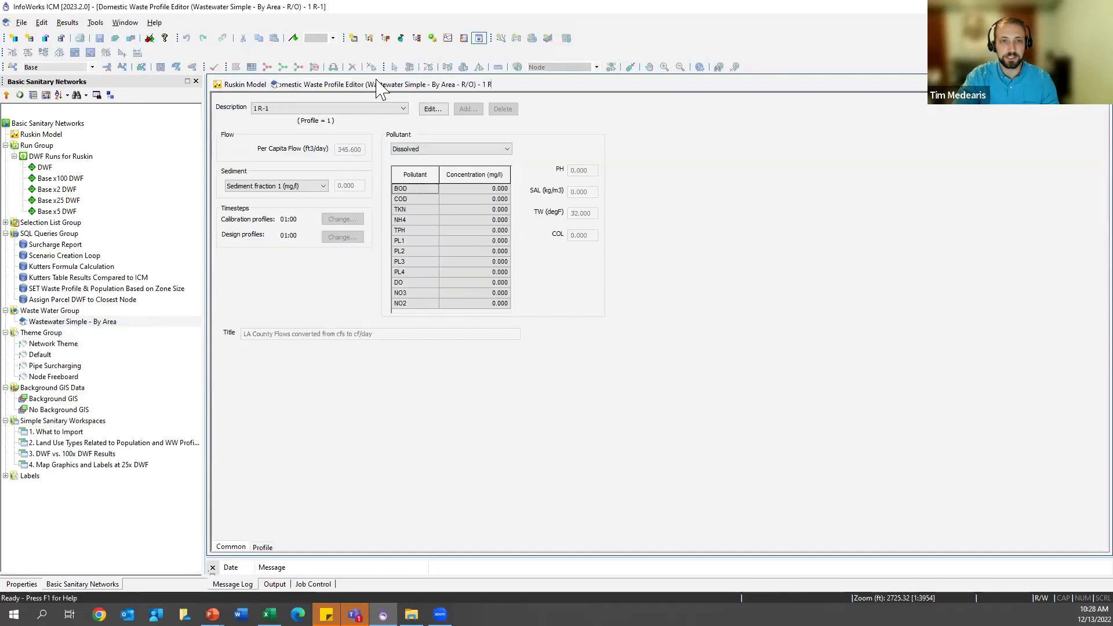
pyautogui.click(399, 109)
pyautogui.click(400, 109)
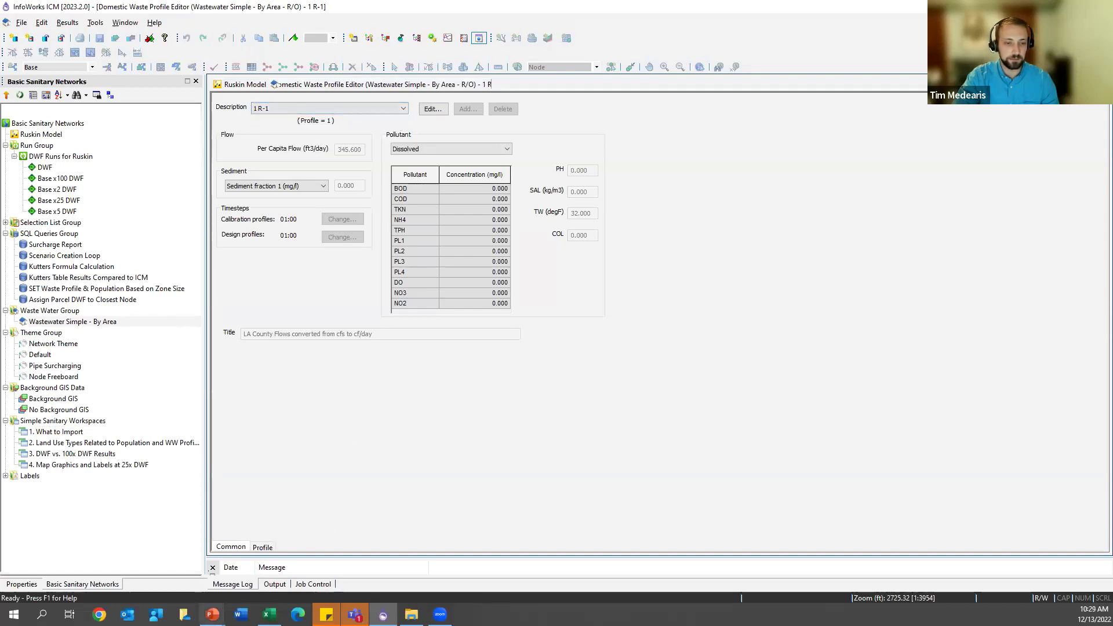
# Step: Switch to PowerPoint to consult the slide with the zoning coefficients, and return to the waste profile in InfoWorks ICM
pyautogui.moveTo(212, 614)
pyautogui.click(275, 560)
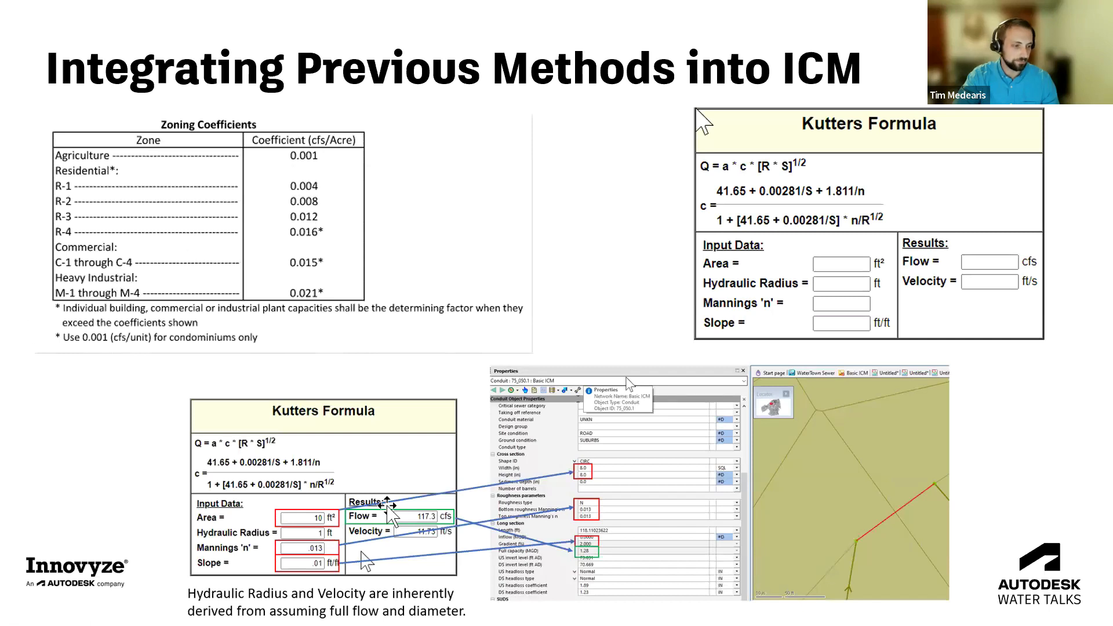
pyautogui.hotkey('alt', 'Tab')
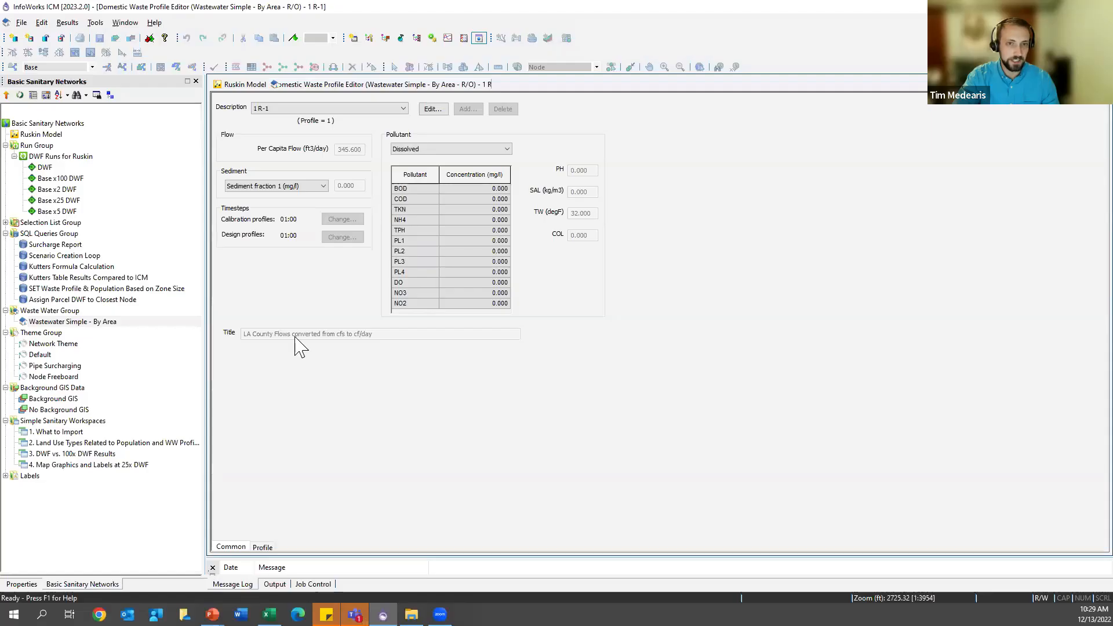
# Step: Check the waste profile's description list and display the common settings of the 5 Commercial profile
pyautogui.click(402, 109)
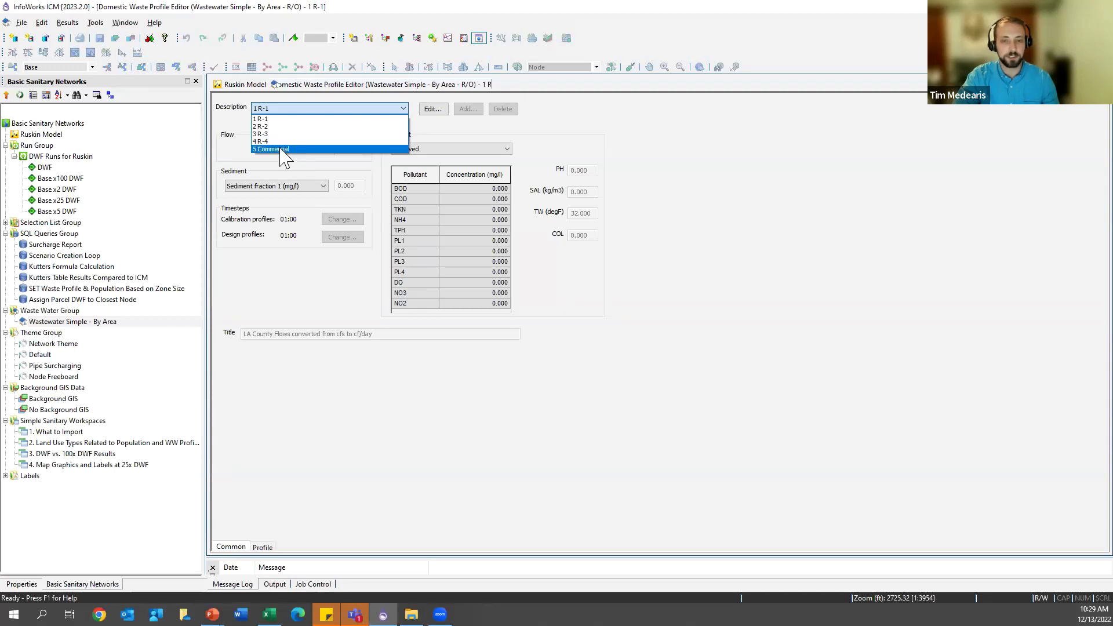
pyautogui.click(597, 122)
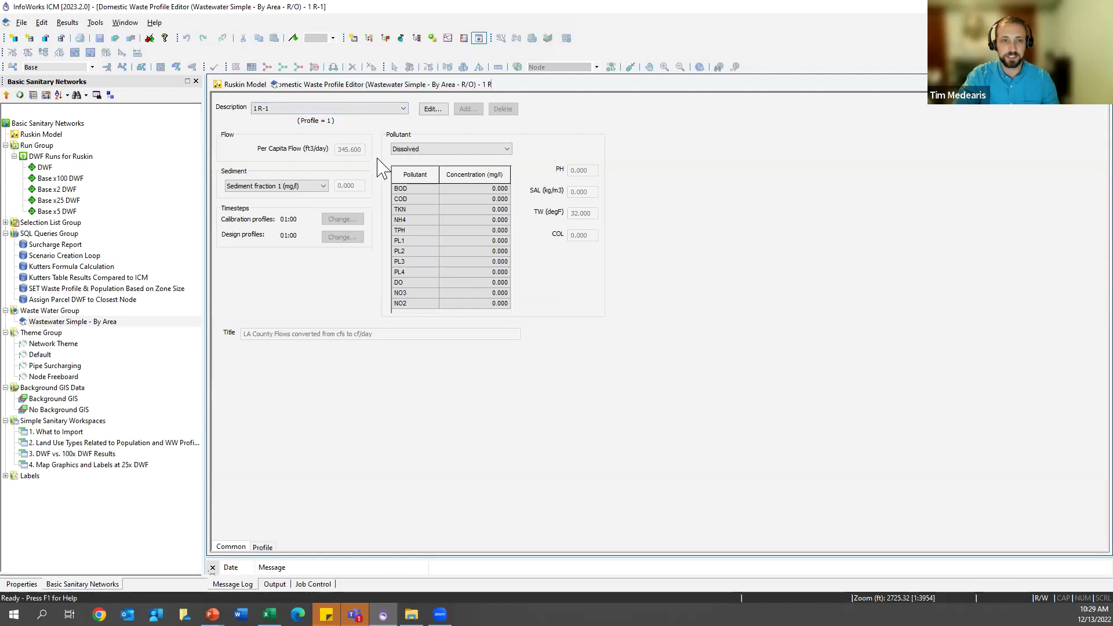
pyautogui.click(323, 110)
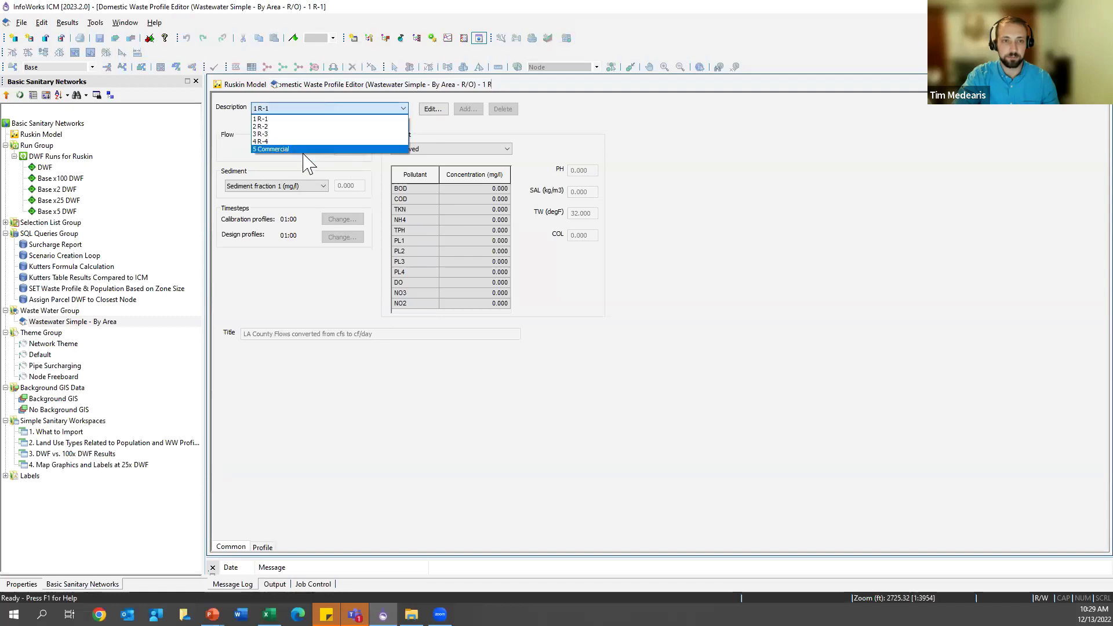
pyautogui.click(305, 150)
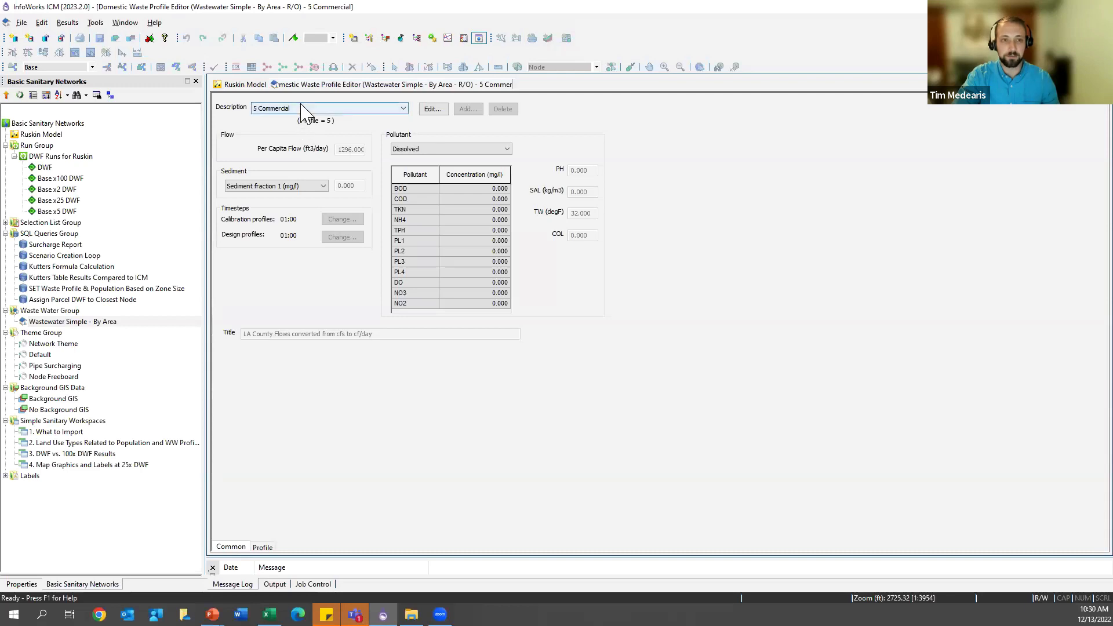
# Step: Close the open Ruskin Model map and open the workspace "2. Land Use Types Related to Population and WW Profiles"
pyautogui.click(255, 86)
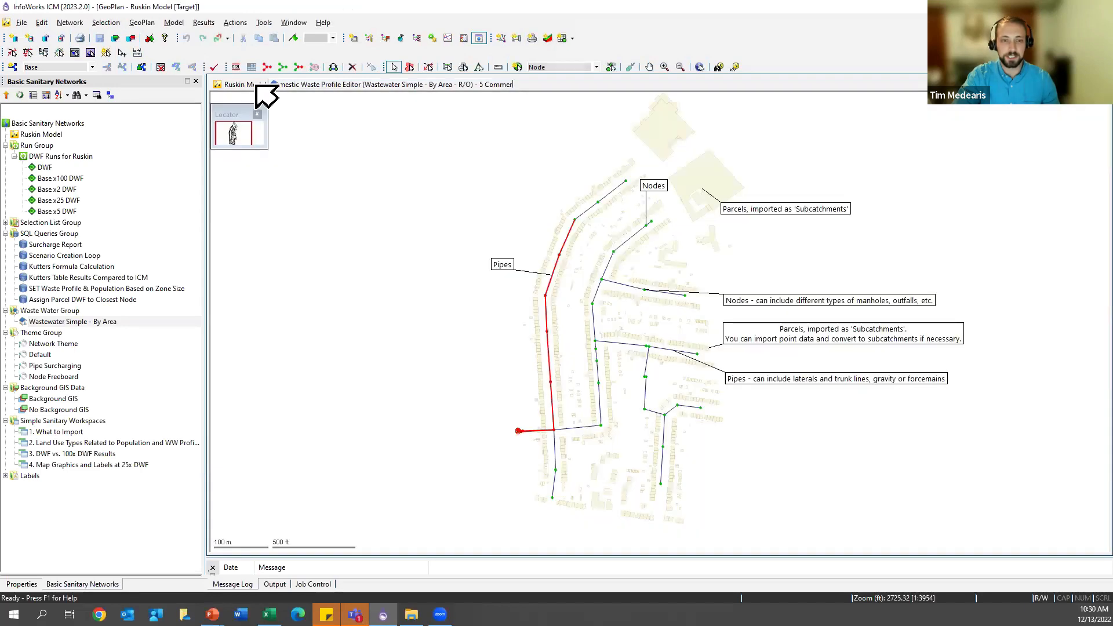
pyautogui.rightClick(293, 83)
pyautogui.rightClick(249, 87)
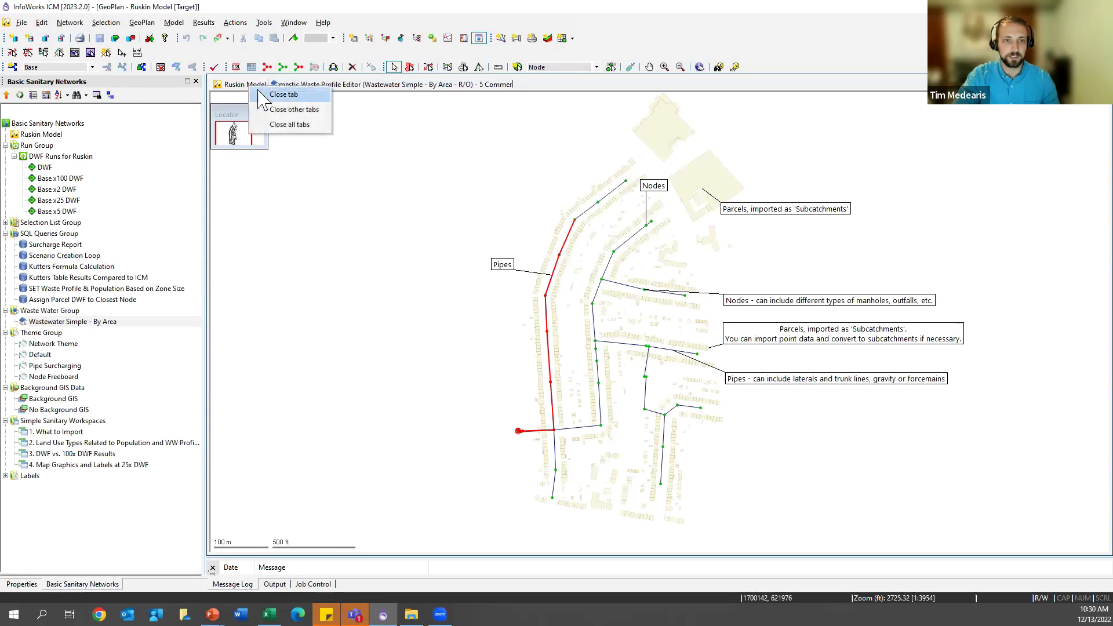
pyautogui.click(259, 94)
pyautogui.rightClick(56, 414)
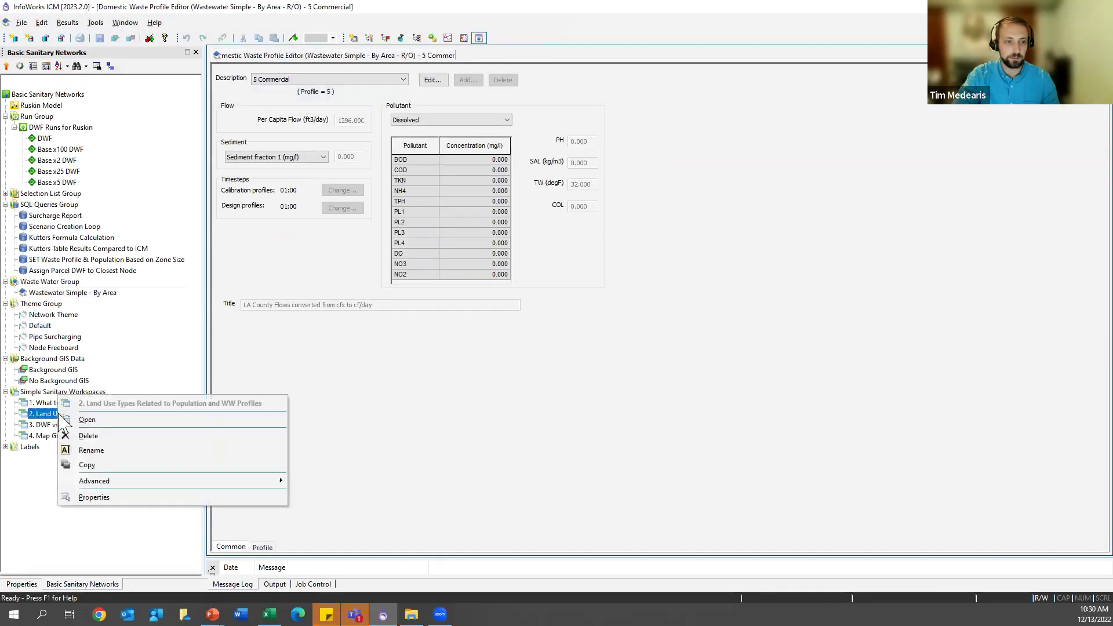
pyautogui.click(86, 420)
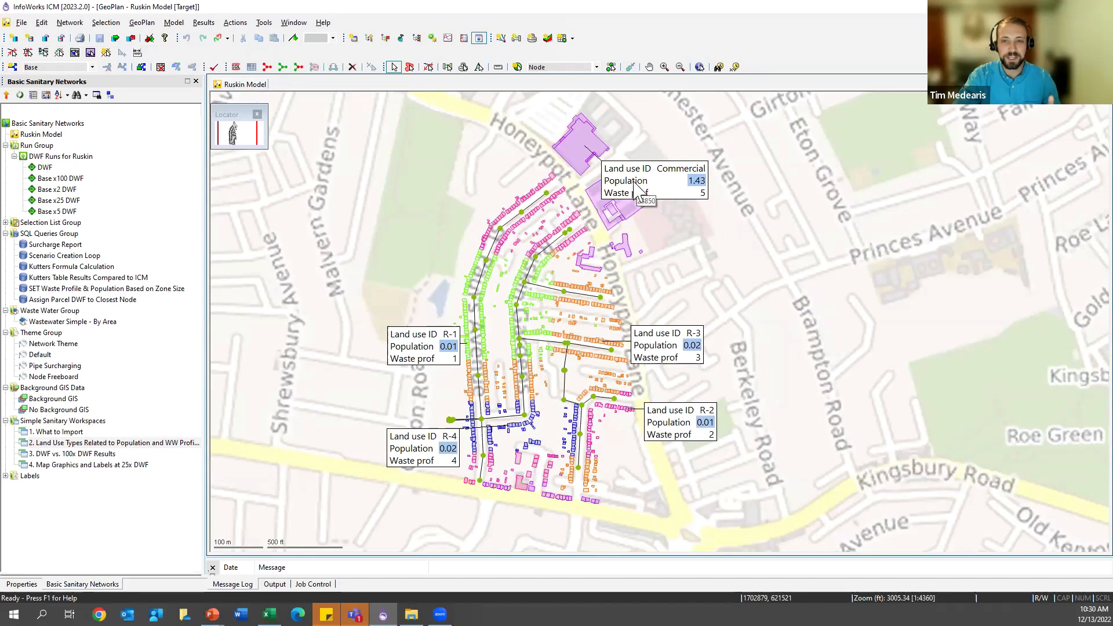
# Step: Reopen the Wastewater Simple - By Area waste profile and display the hourly flow factors of the 1 R-1 profile
pyautogui.rightClick(92, 323)
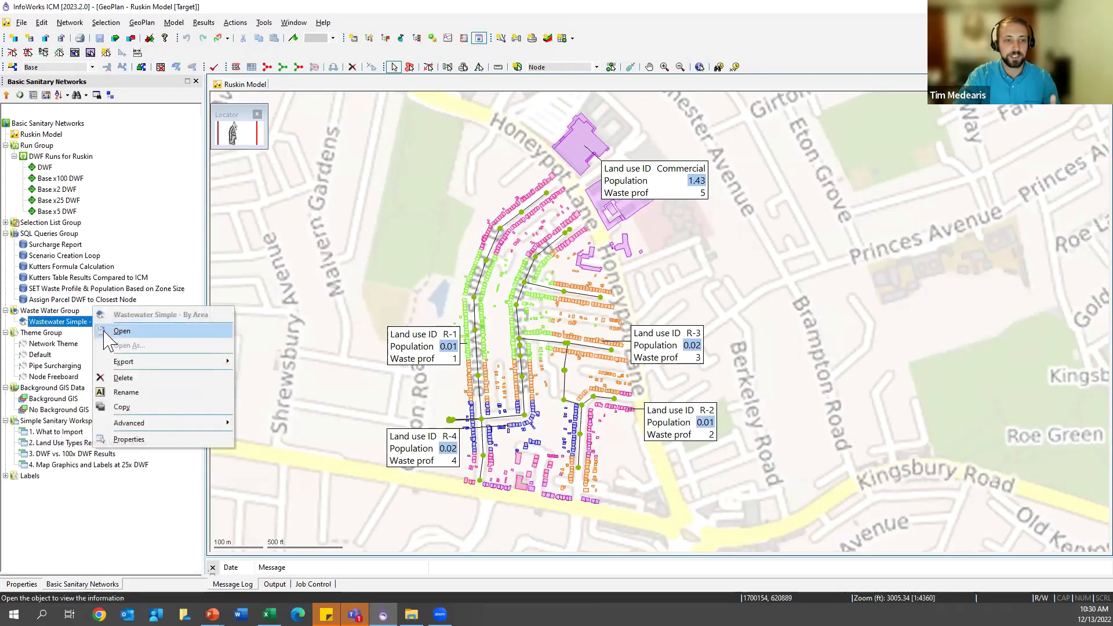
pyautogui.click(121, 331)
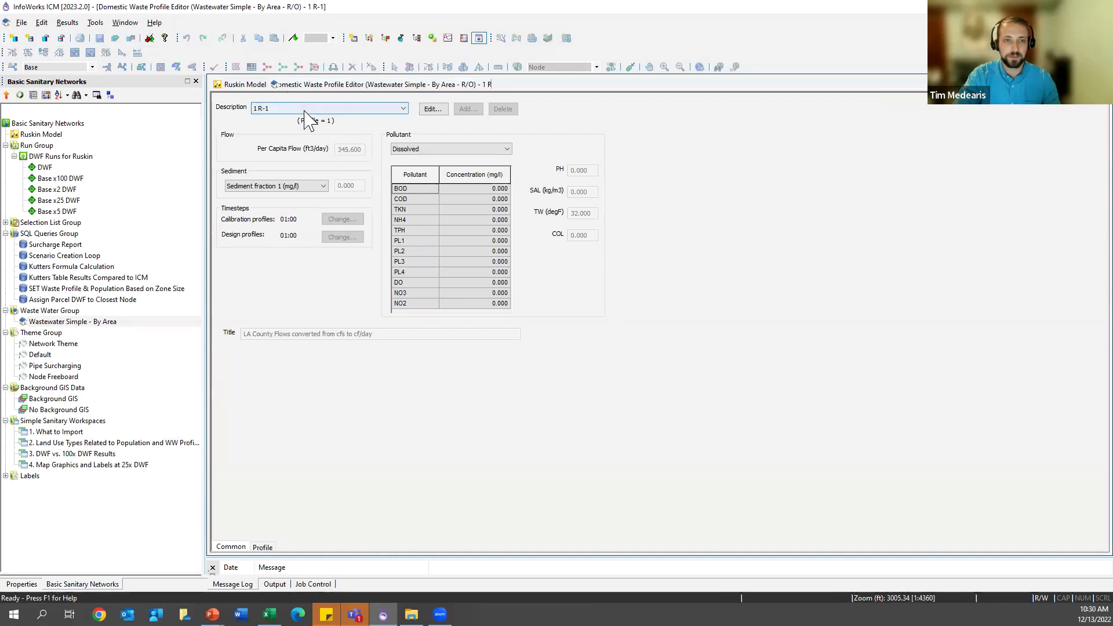
pyautogui.click(263, 547)
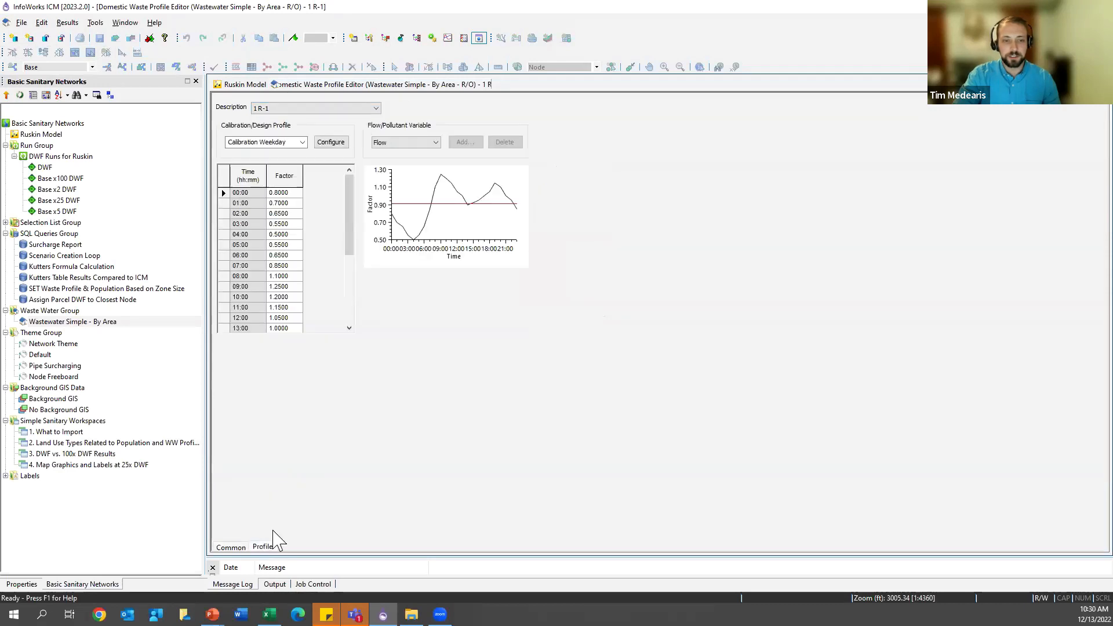
# Step: Compare the Calibration Weekday flow curves of the 1 R-1 and 5 Commercial profiles, ending on 5 Commercial
pyautogui.click(334, 109)
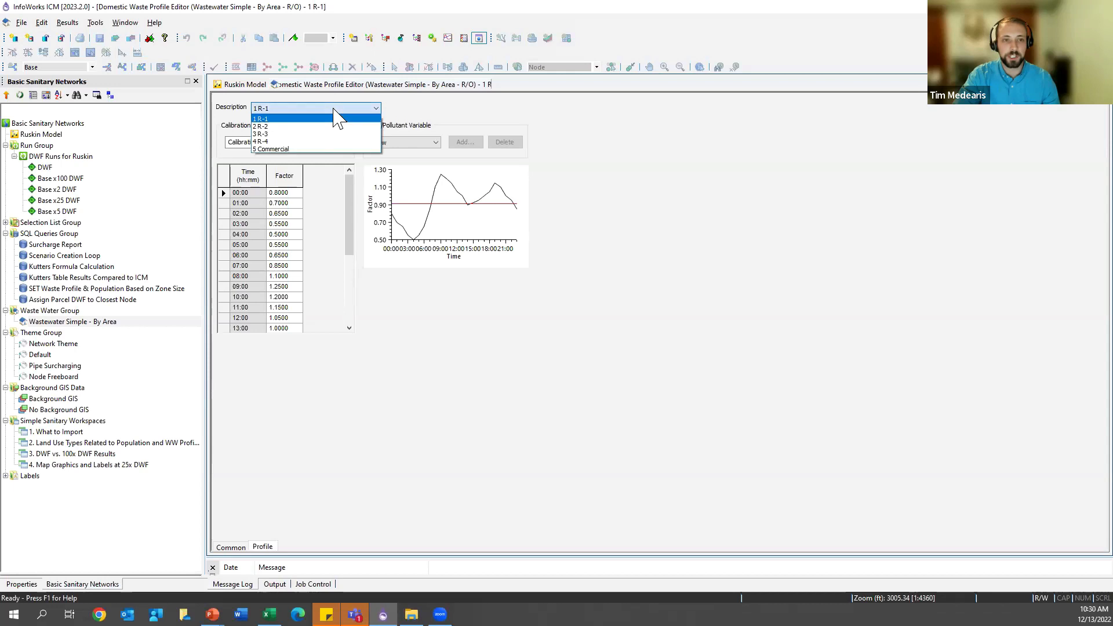
pyautogui.click(294, 148)
pyautogui.click(303, 109)
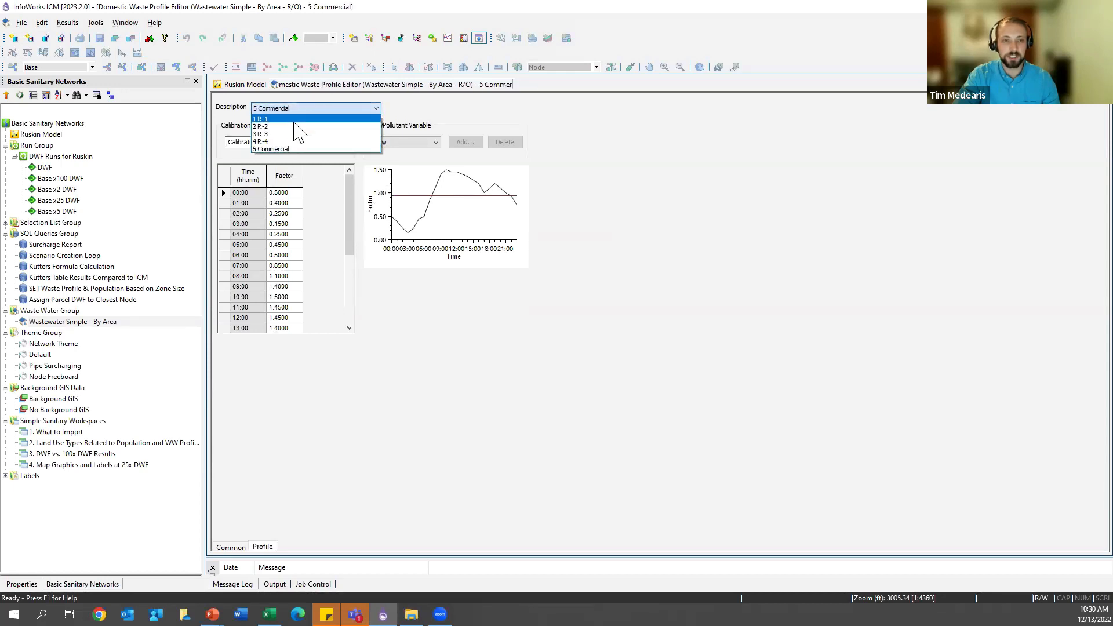
pyautogui.click(294, 120)
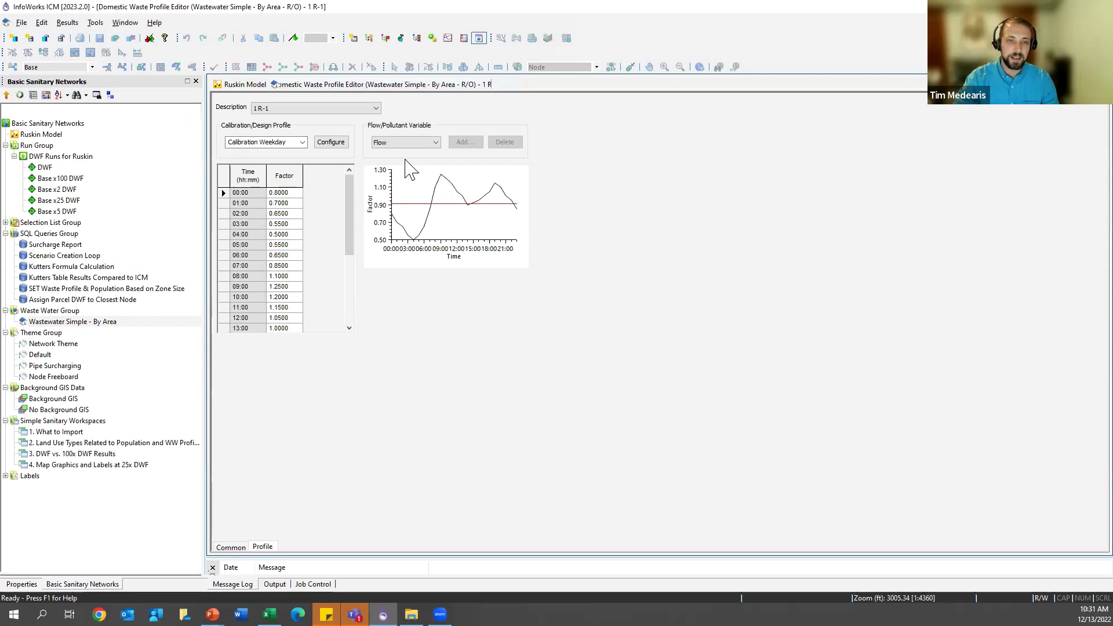
pyautogui.click(375, 108)
pyautogui.click(316, 152)
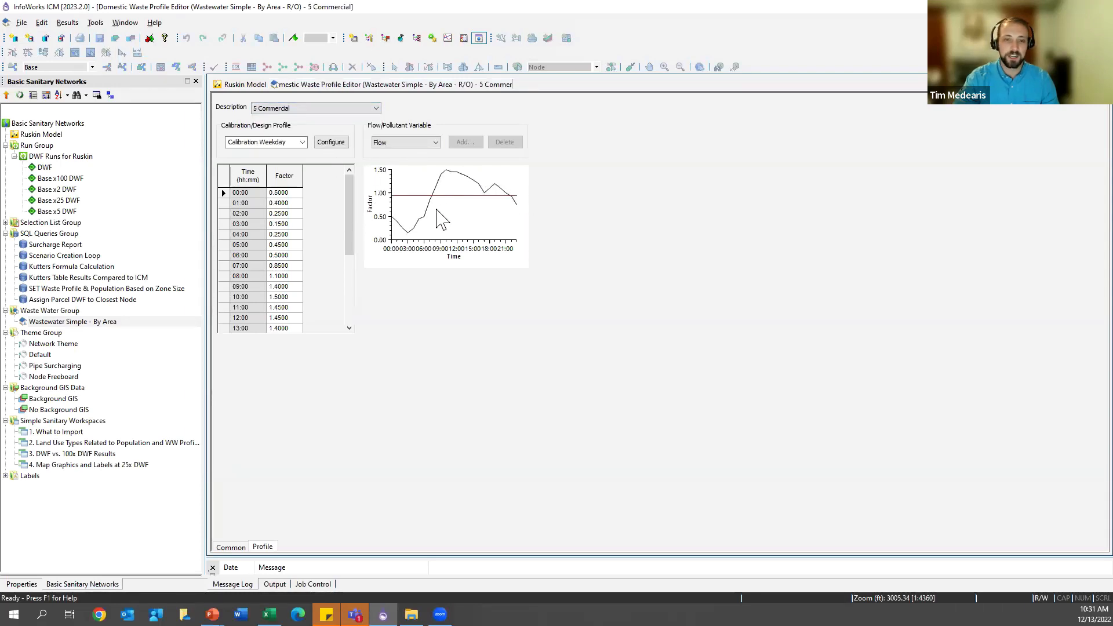
pyautogui.click(374, 108)
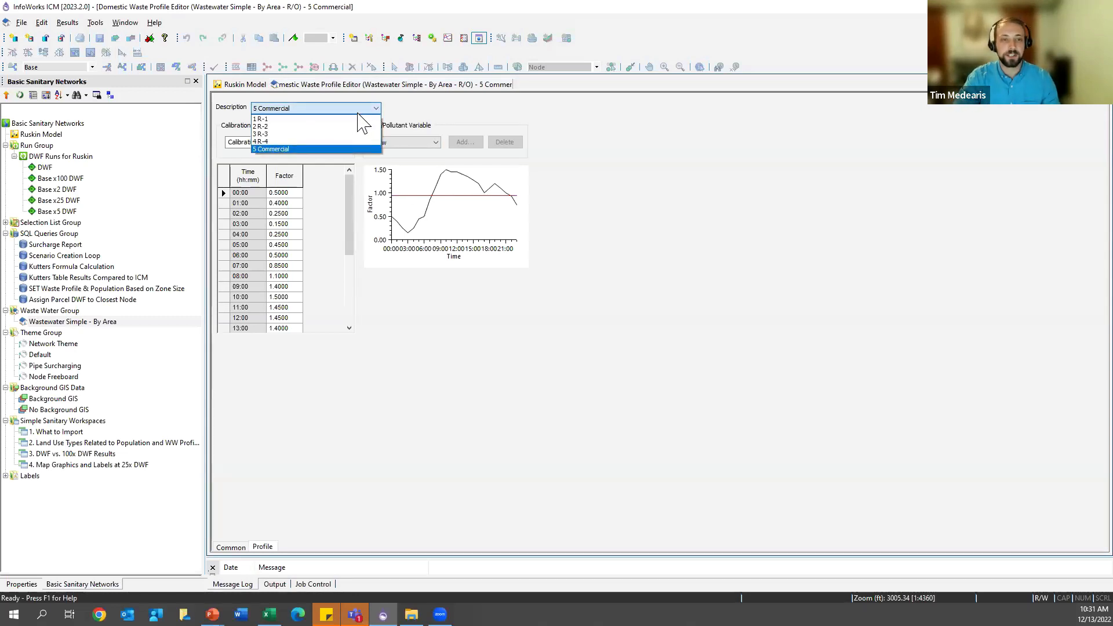
pyautogui.click(293, 108)
# Step: Check the per capita flow of the 5 Commercial profile, go back to its hourly factors, and return to the Ruskin Model map
pyautogui.click(235, 547)
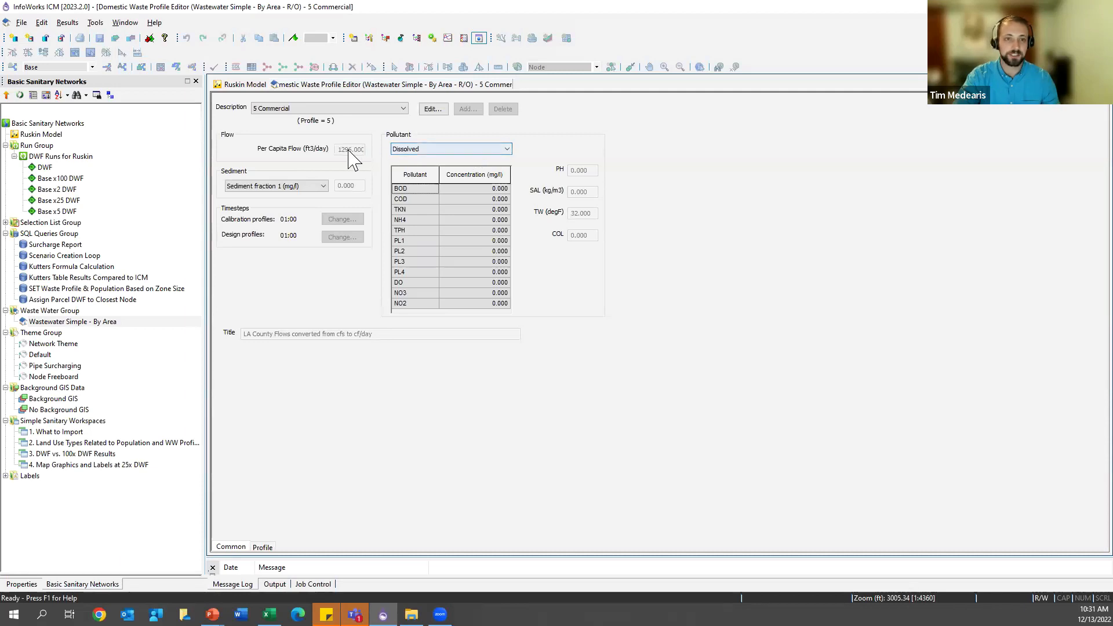
pyautogui.click(341, 110)
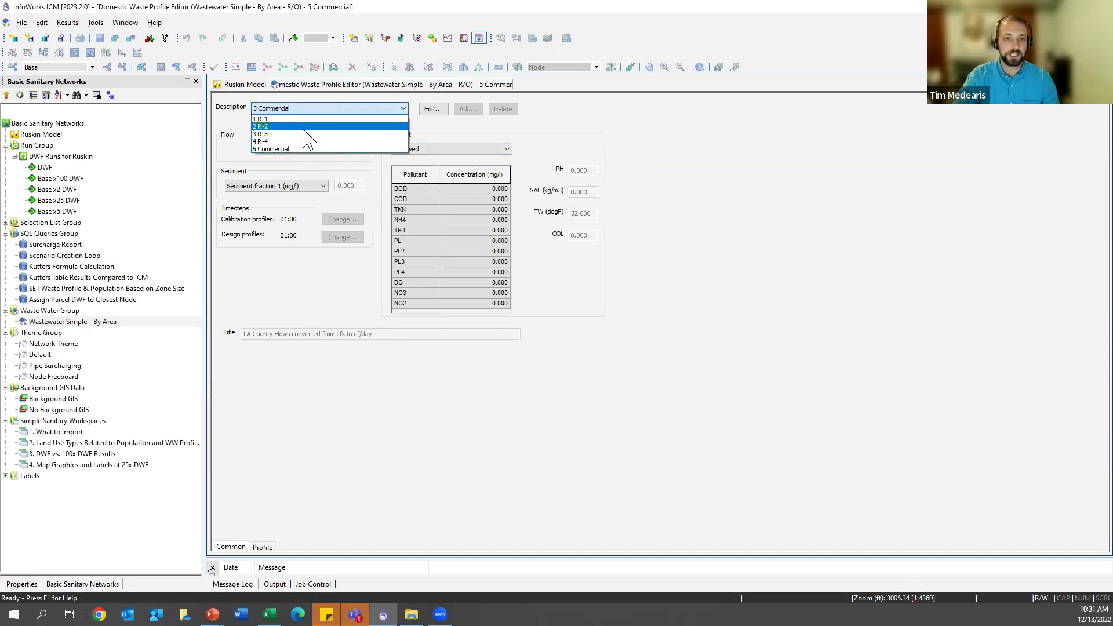
pyautogui.click(339, 109)
pyautogui.click(264, 547)
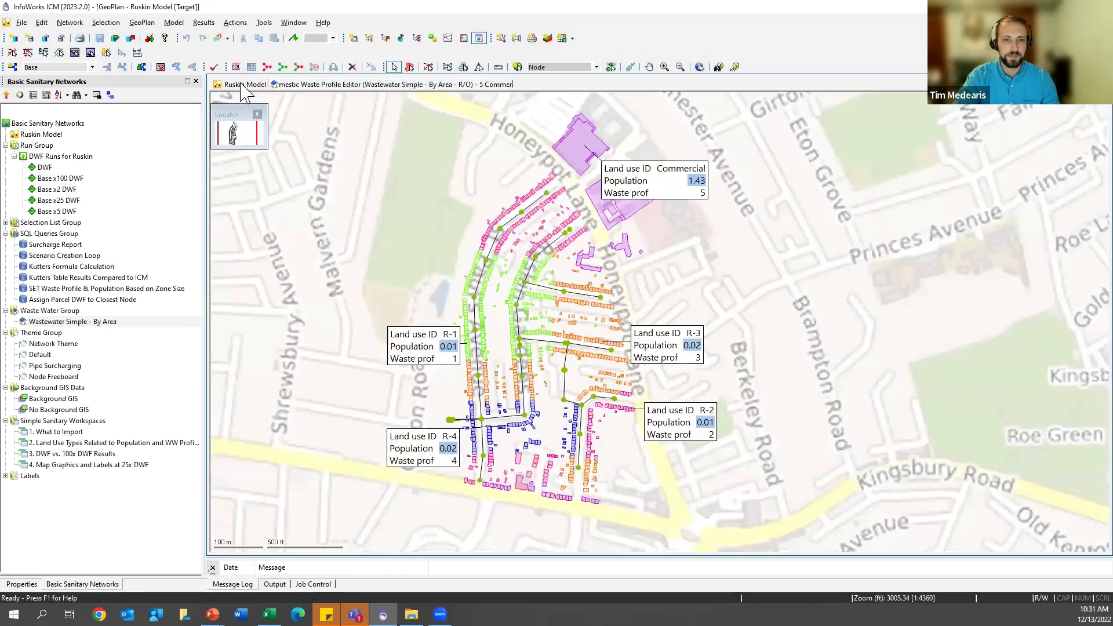
pyautogui.click(244, 85)
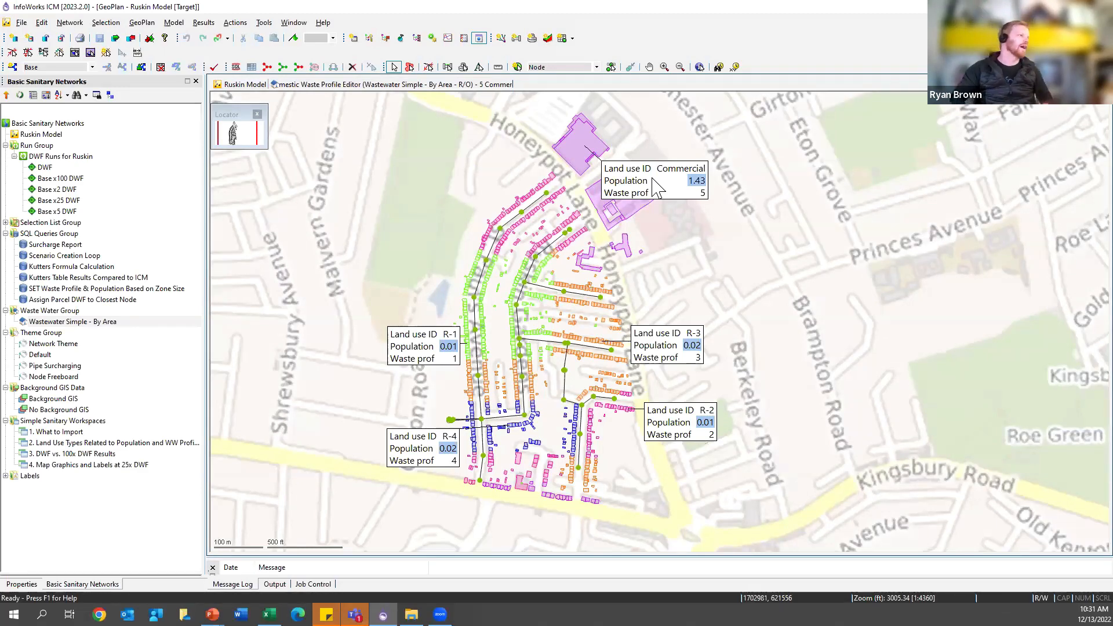
# Step: Duplicate the Wastewater Simple - By Area waste profile, with children, inside the Waste Water Group
pyautogui.rightClick(76, 322)
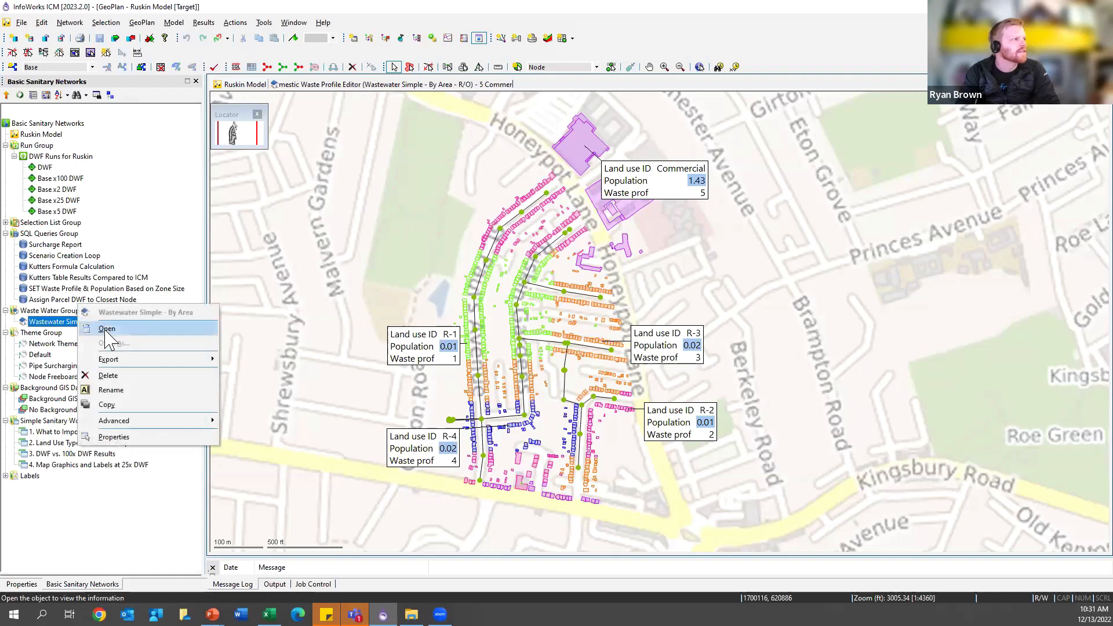
pyautogui.click(111, 405)
pyautogui.rightClick(74, 311)
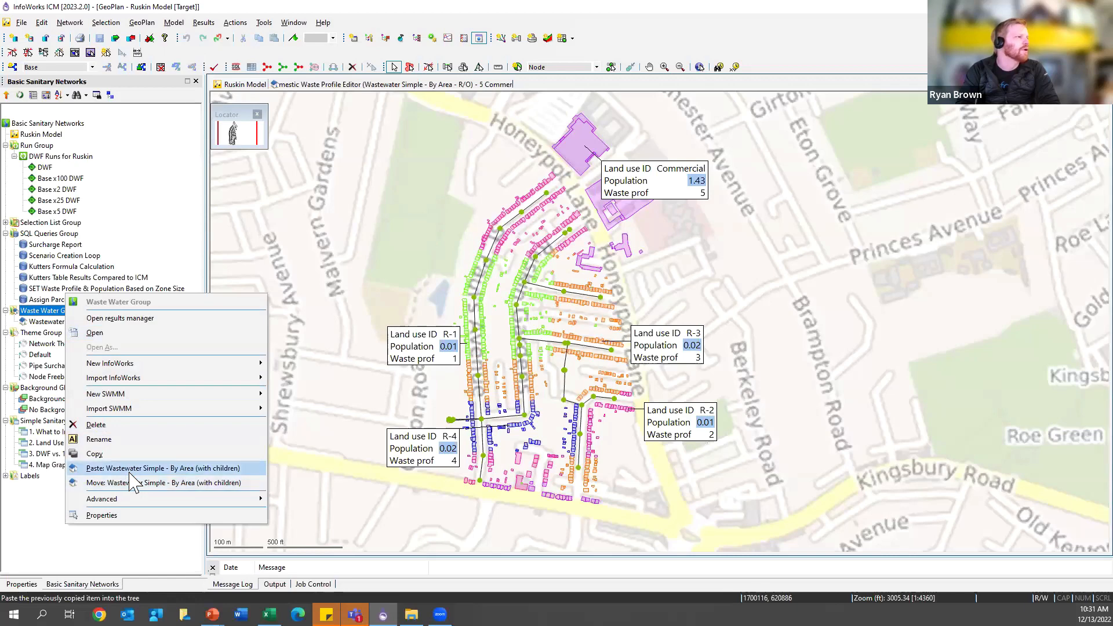
pyautogui.click(150, 469)
pyautogui.click(608, 361)
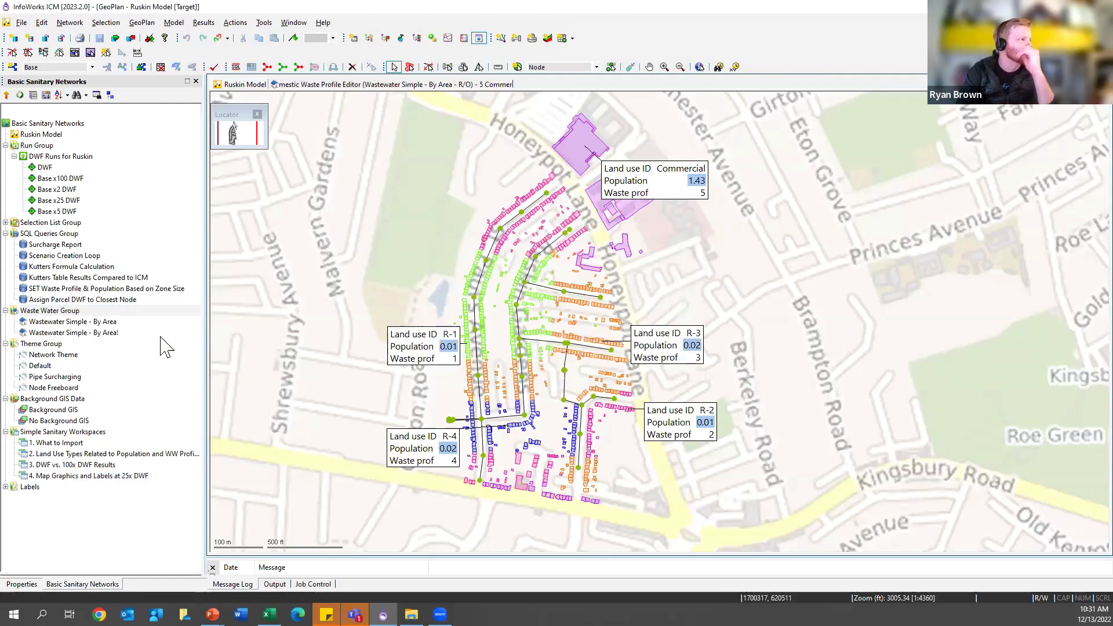
# Step: Open the duplicated waste profile, check that its per capita flow field is editable, and return to the Ruskin Model map
pyautogui.click(70, 332)
pyautogui.rightClick(103, 333)
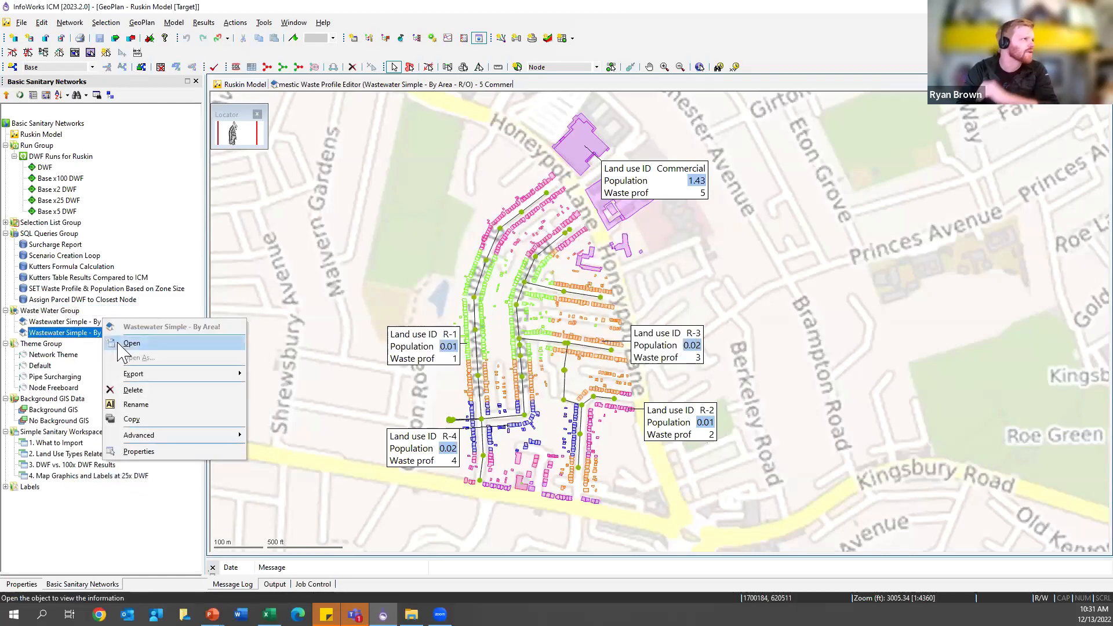
pyautogui.click(131, 344)
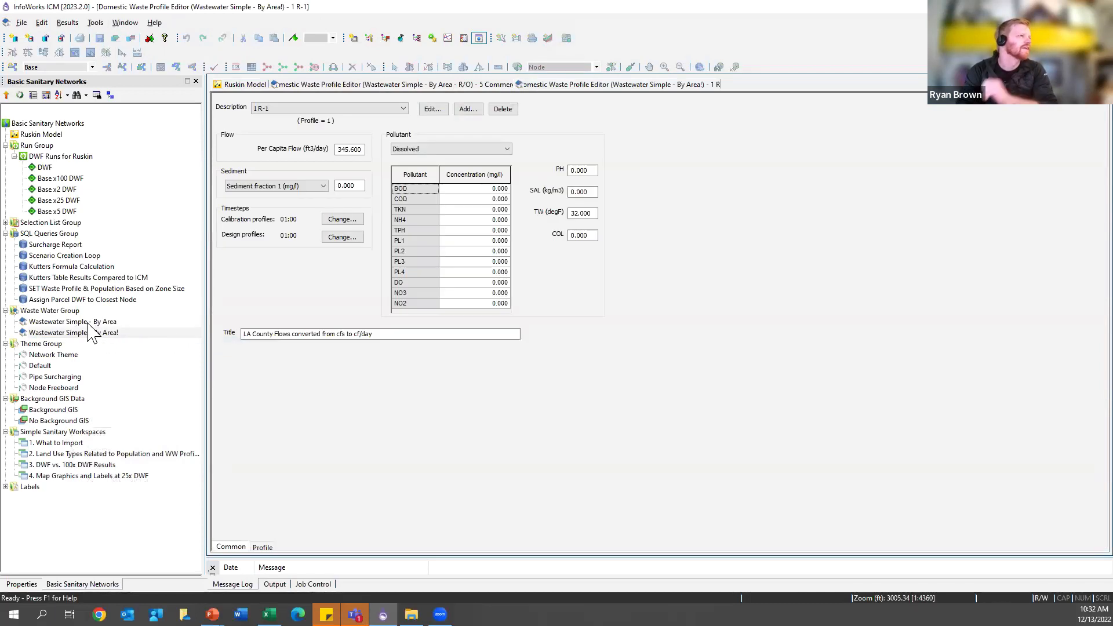
pyautogui.moveTo(346, 151); pyautogui.dragTo(339, 153)
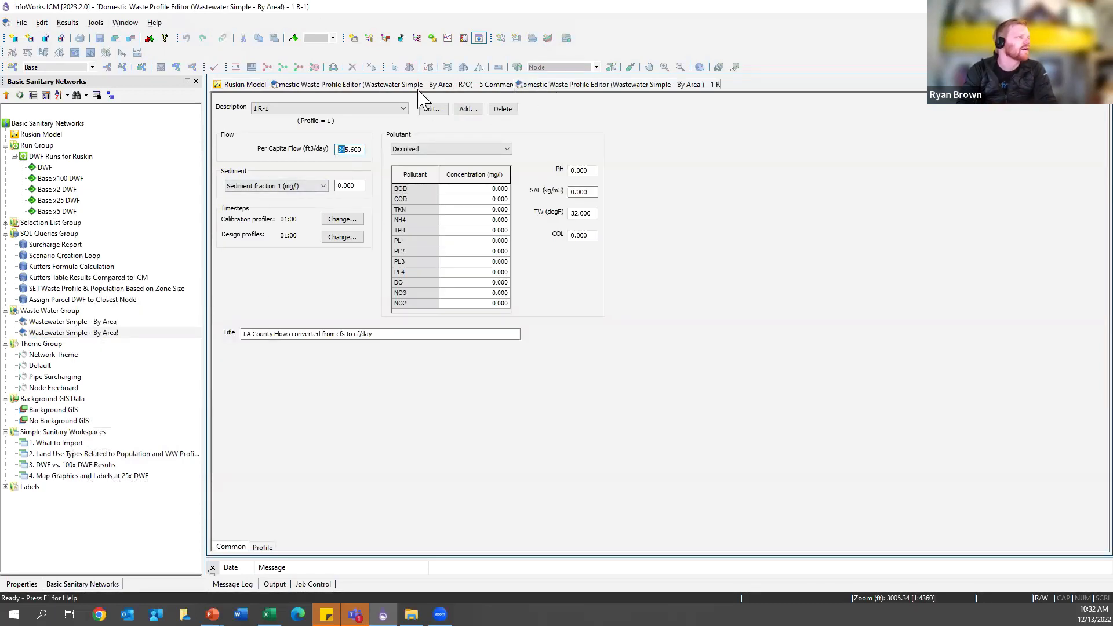
pyautogui.click(244, 85)
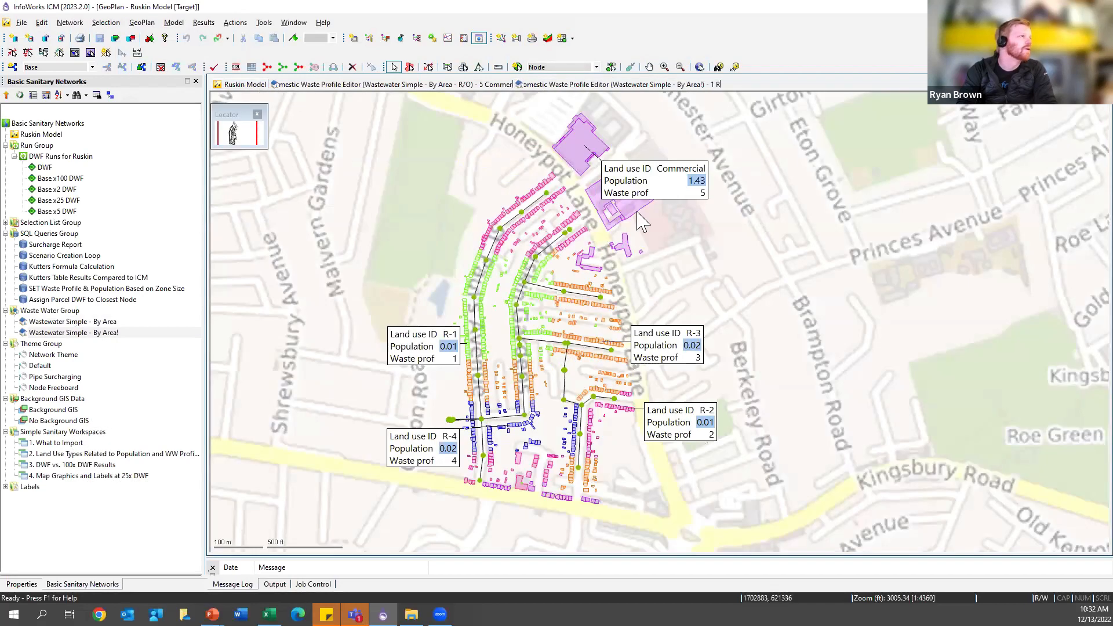
# Step: Review the SWMM objects that can be created or imported into Basic Sanitary Networks, including model group import sources, without importing anything
pyautogui.rightClick(55, 123)
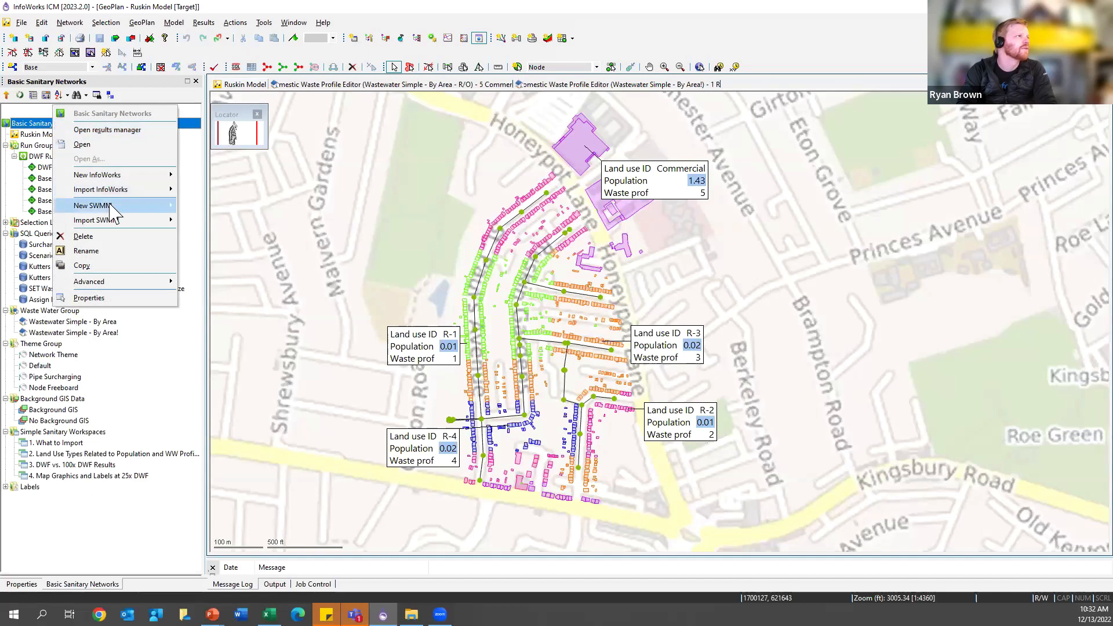
pyautogui.moveTo(116, 206)
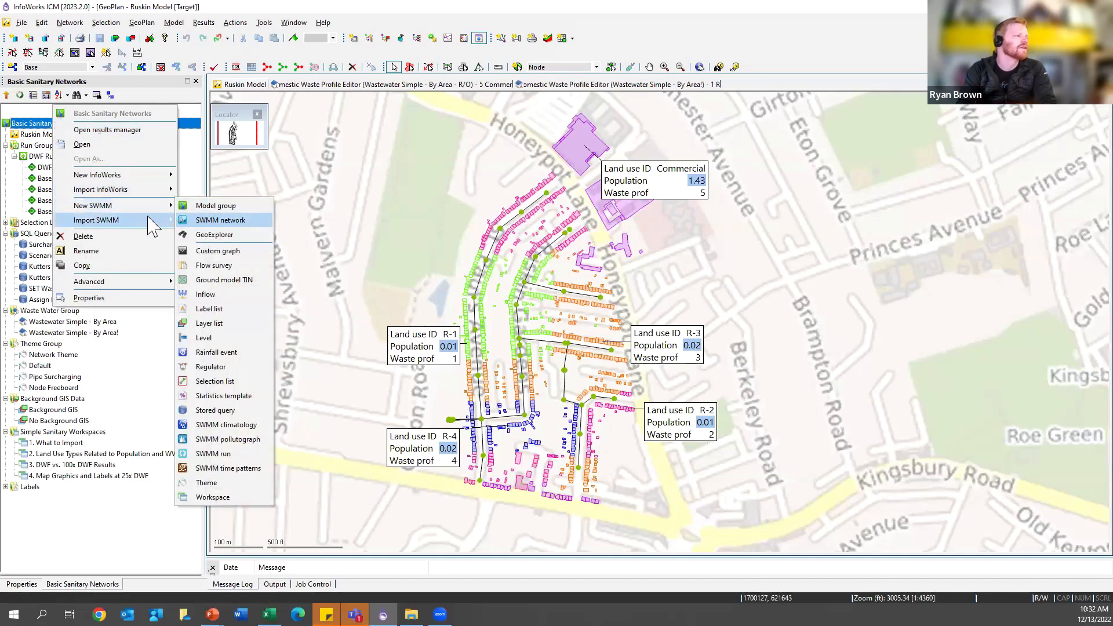
pyautogui.moveTo(153, 224)
pyautogui.moveTo(268, 222)
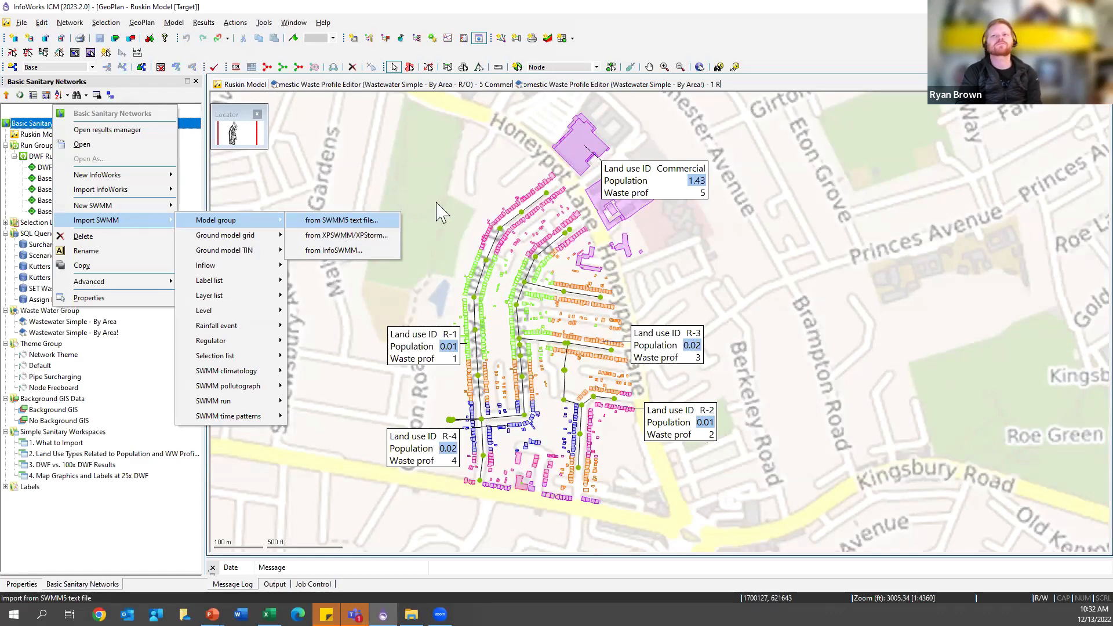
pyautogui.click(794, 88)
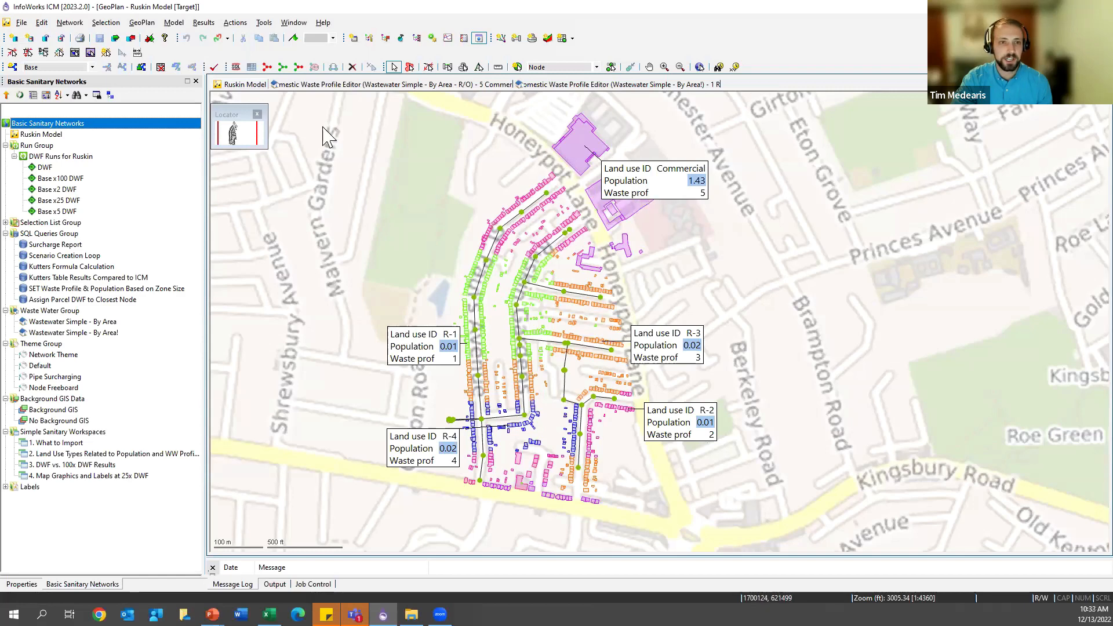
# Step: Review the land use descriptions in the original Wastewater Simple - By Area profile and go back to the Ruskin Model map
pyautogui.click(412, 85)
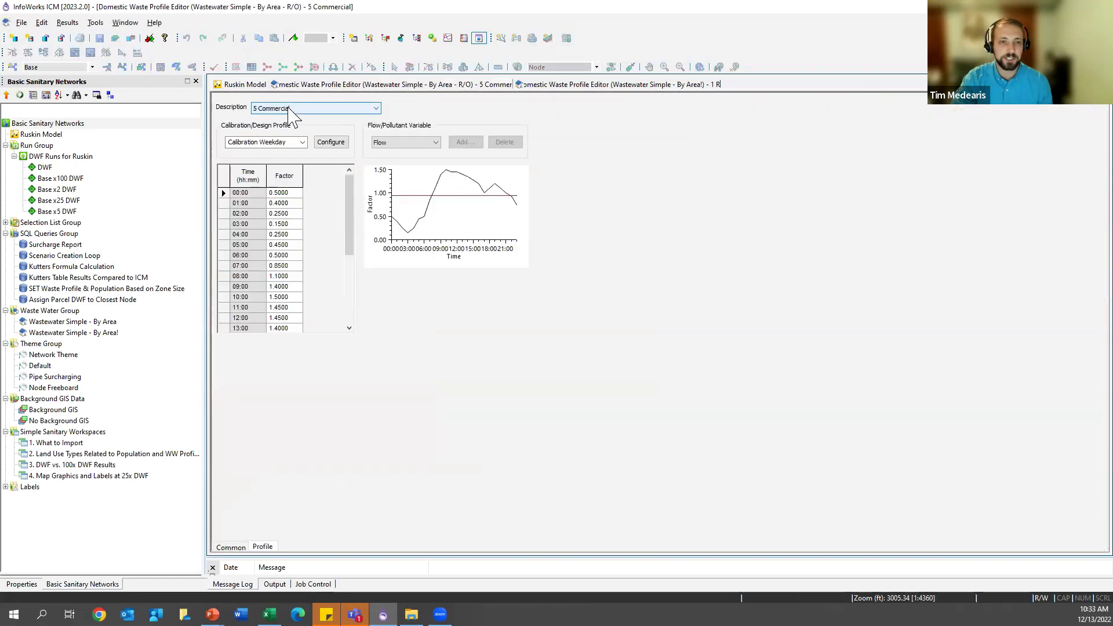
pyautogui.click(288, 107)
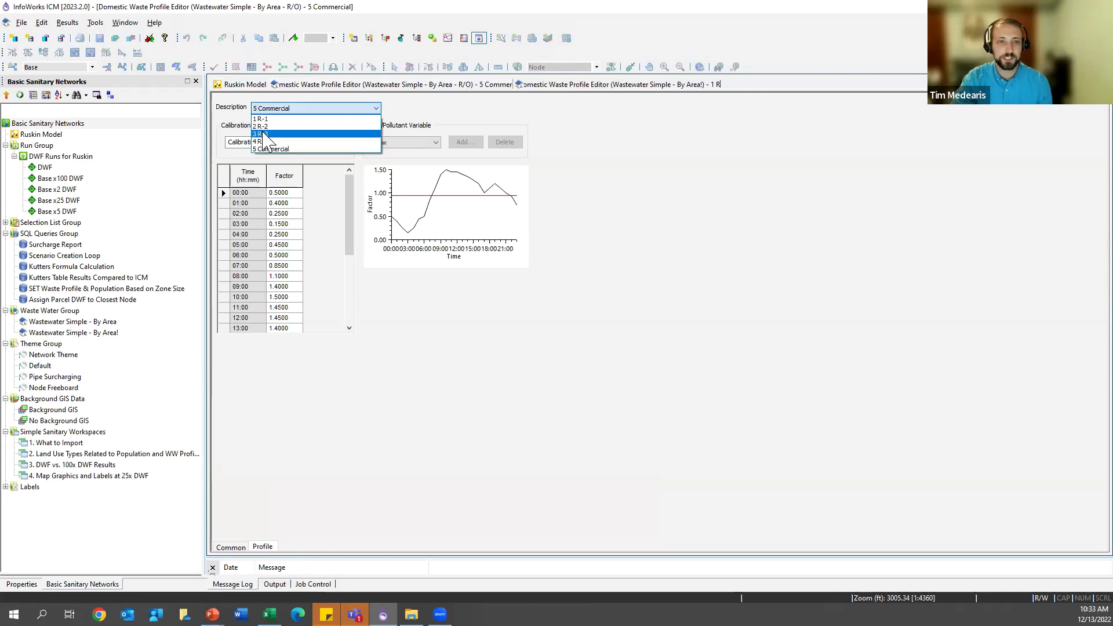
pyautogui.click(243, 85)
pyautogui.click(243, 85)
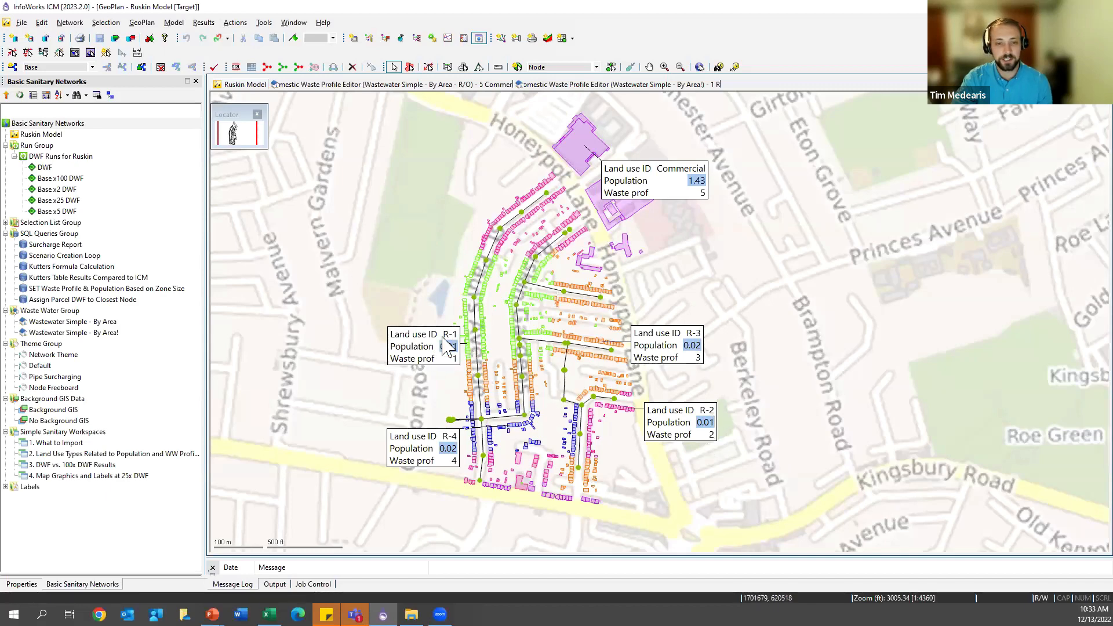
# Step: Review the SET Waste Profile & Population Based on Zone Size query, including its SET population = total_area statement, and close it without running
pyautogui.rightClick(85, 288)
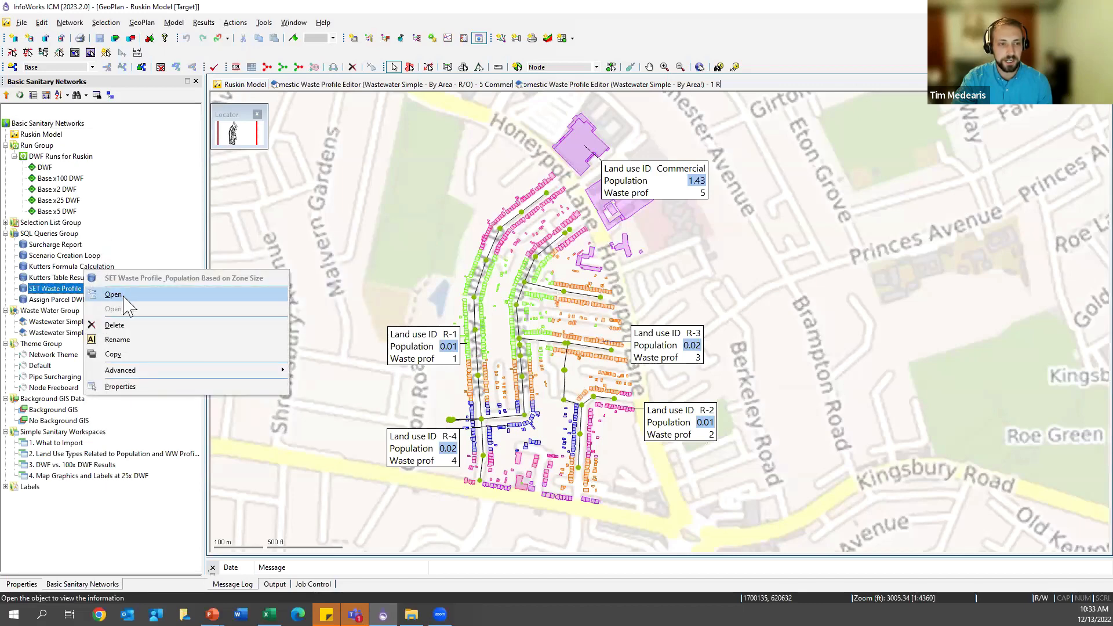
pyautogui.click(113, 294)
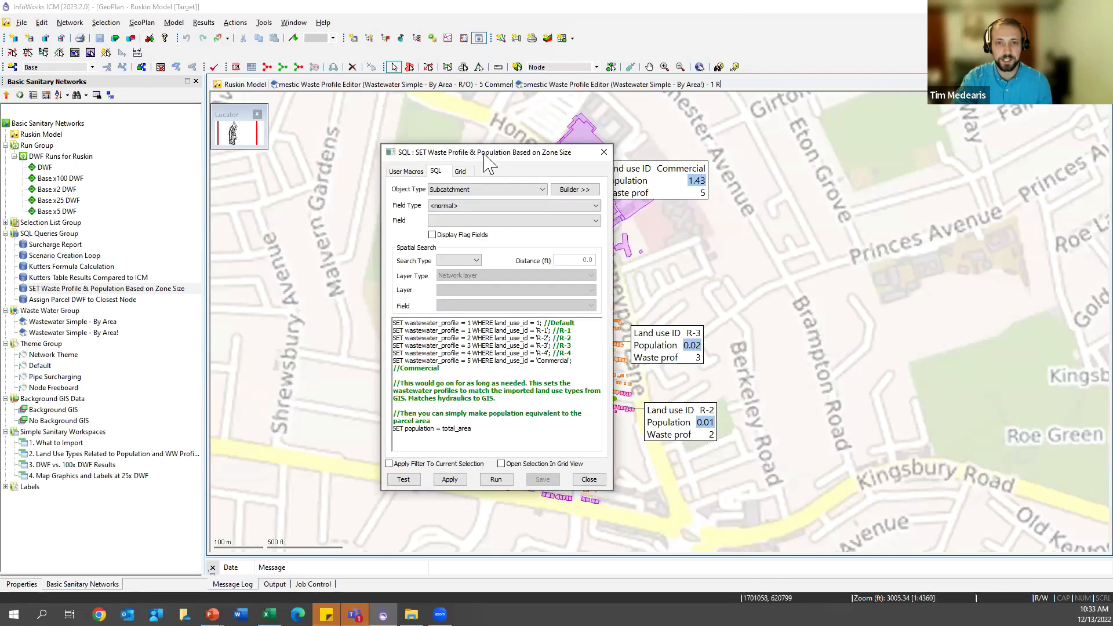
pyautogui.moveTo(472, 429); pyautogui.dragTo(405, 397)
pyautogui.click(515, 422)
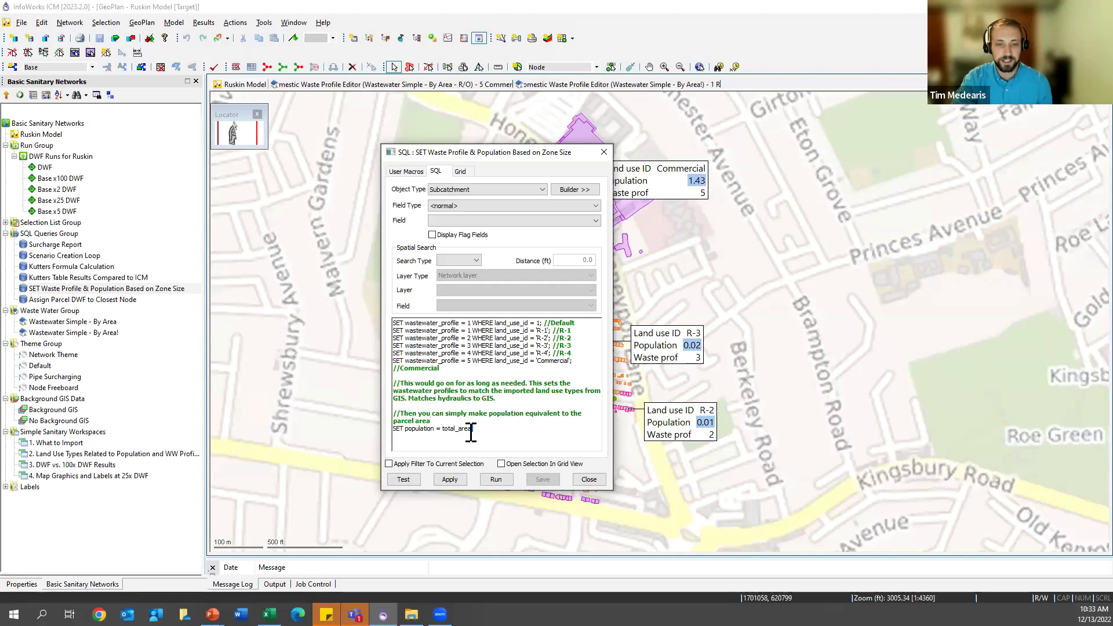
pyautogui.moveTo(472, 428); pyautogui.dragTo(390, 428)
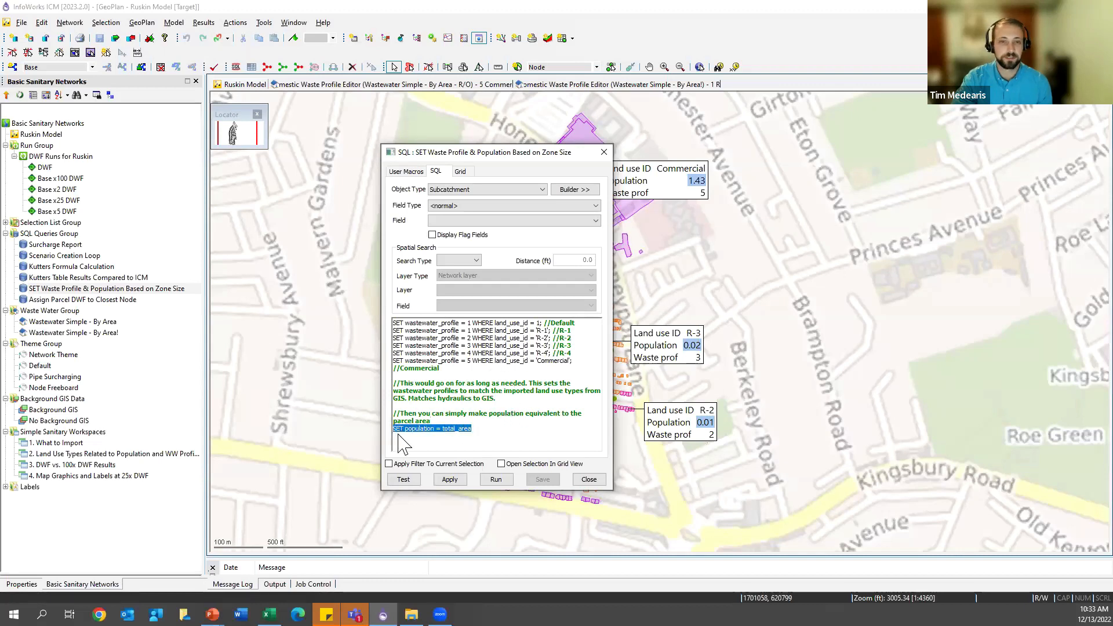
pyautogui.click(475, 428)
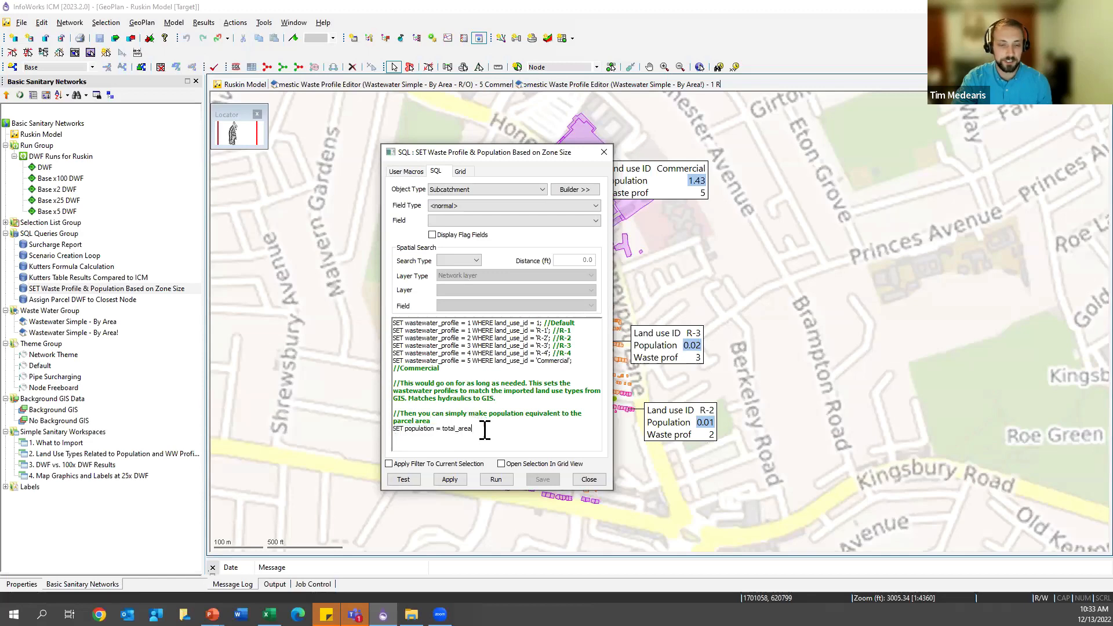
pyautogui.moveTo(484, 430); pyautogui.dragTo(393, 430)
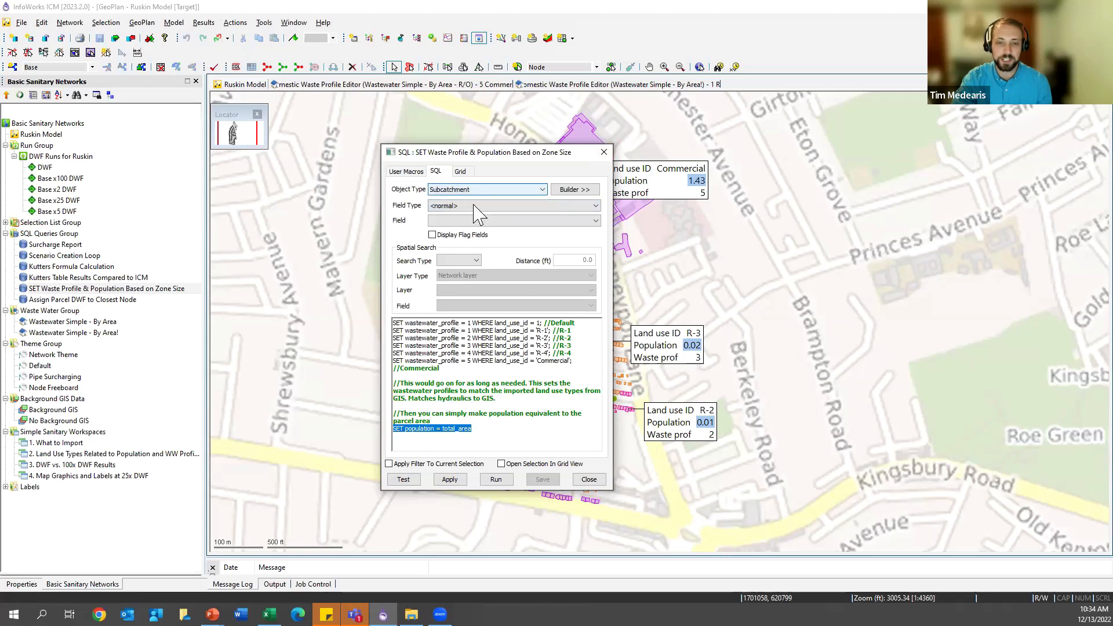
pyautogui.click(589, 481)
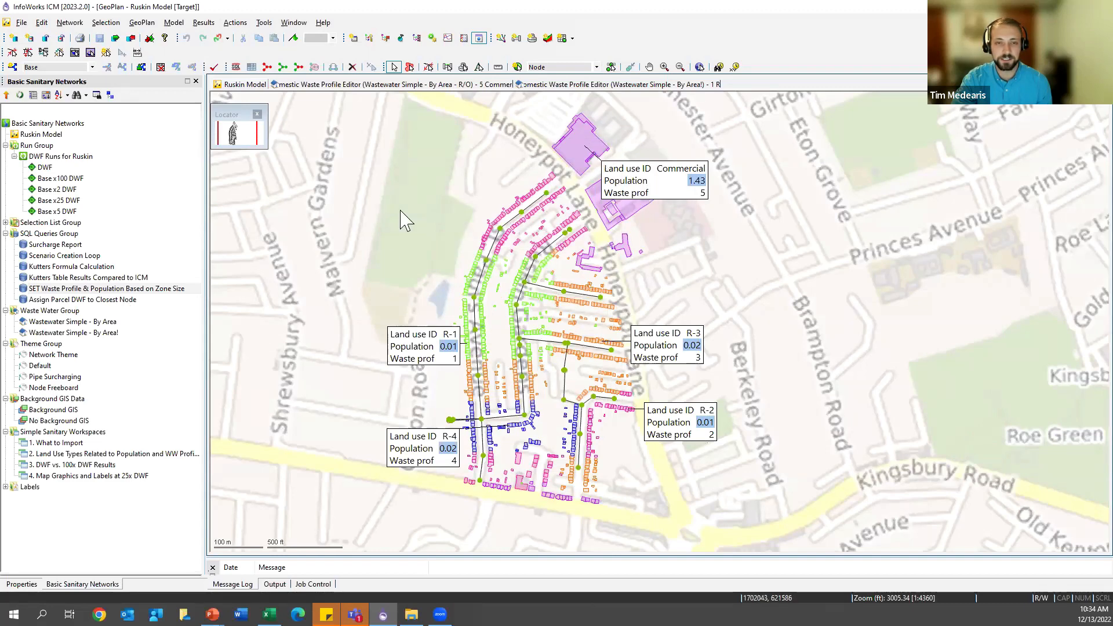
# Step: Review the Assign Parcel DWF to Closest Node query, including its spatial search distance, and close it without running
pyautogui.rightClick(123, 301)
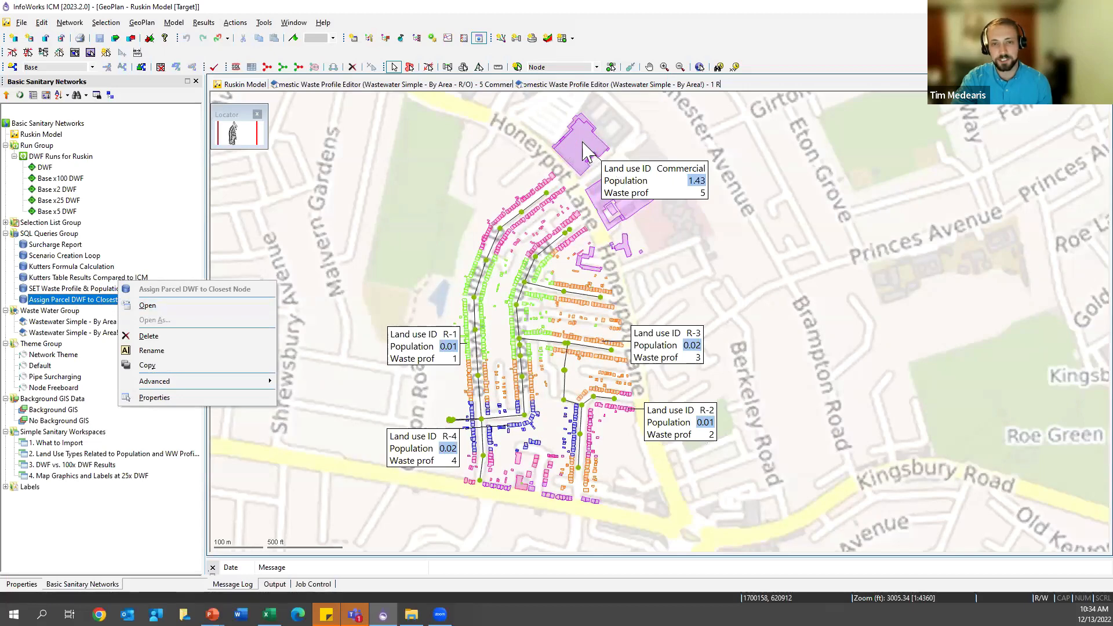
pyautogui.click(544, 183)
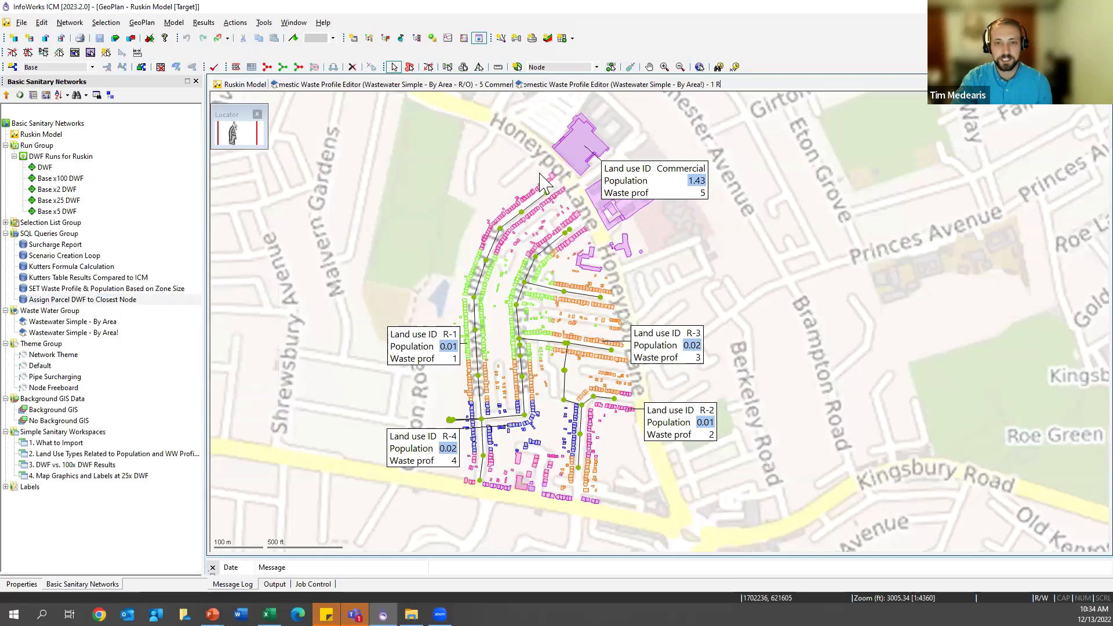
pyautogui.scroll(2, 544, 183)
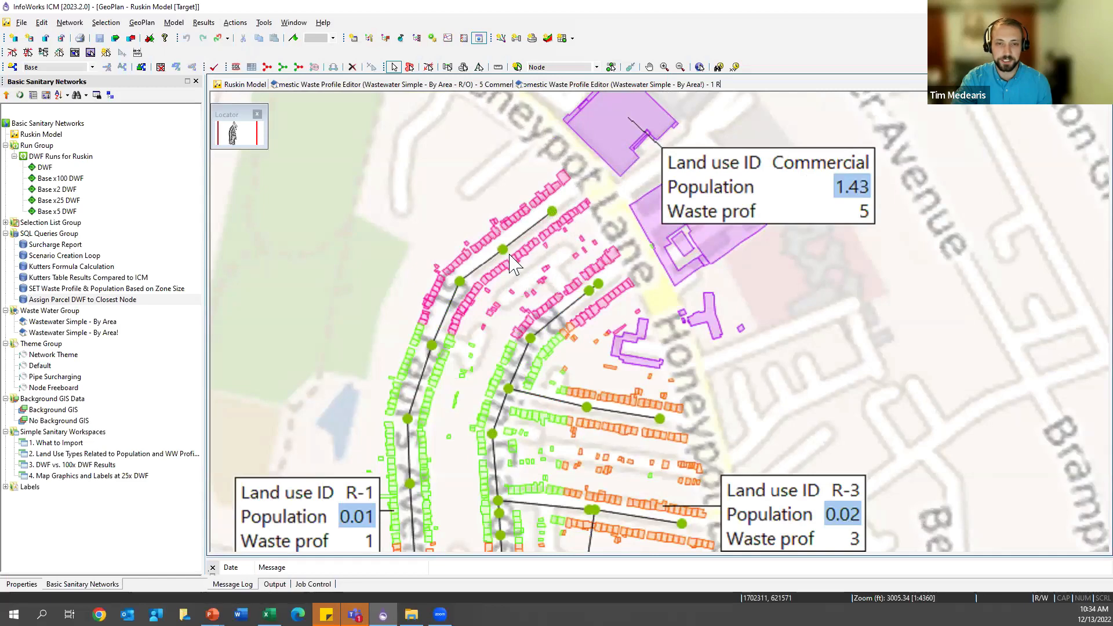
pyautogui.rightClick(96, 300)
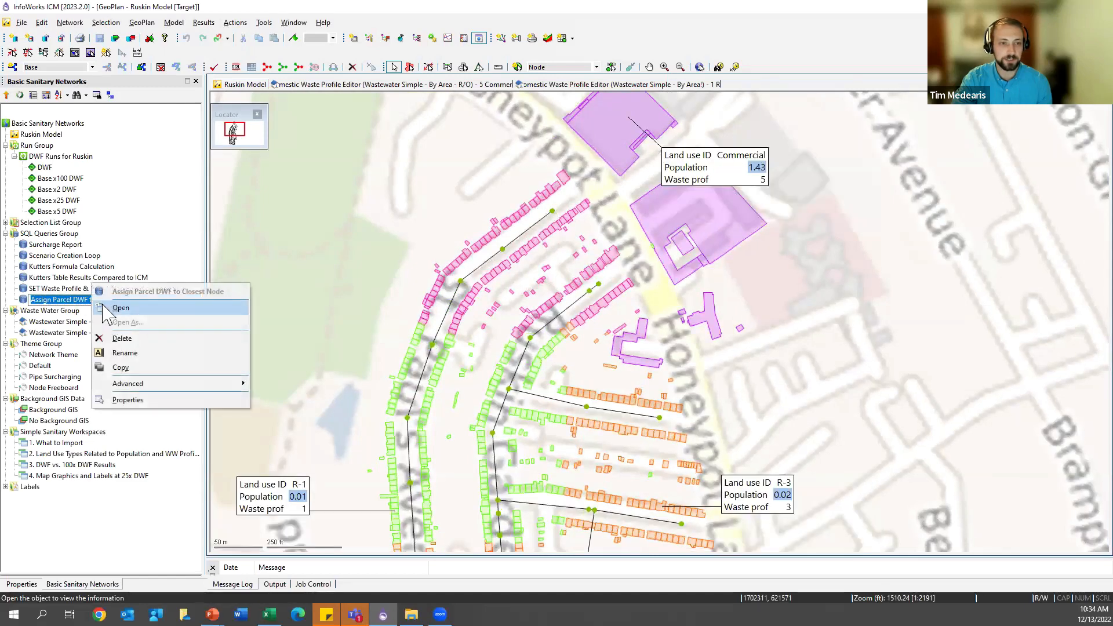
pyautogui.click(120, 307)
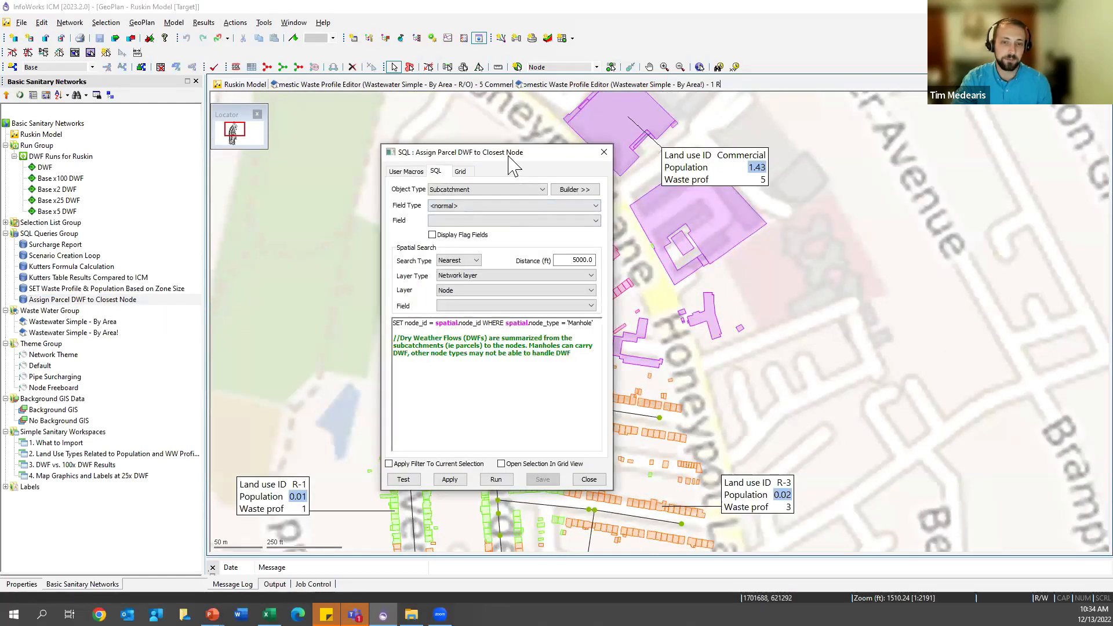
pyautogui.moveTo(515, 150); pyautogui.dragTo(597, 133)
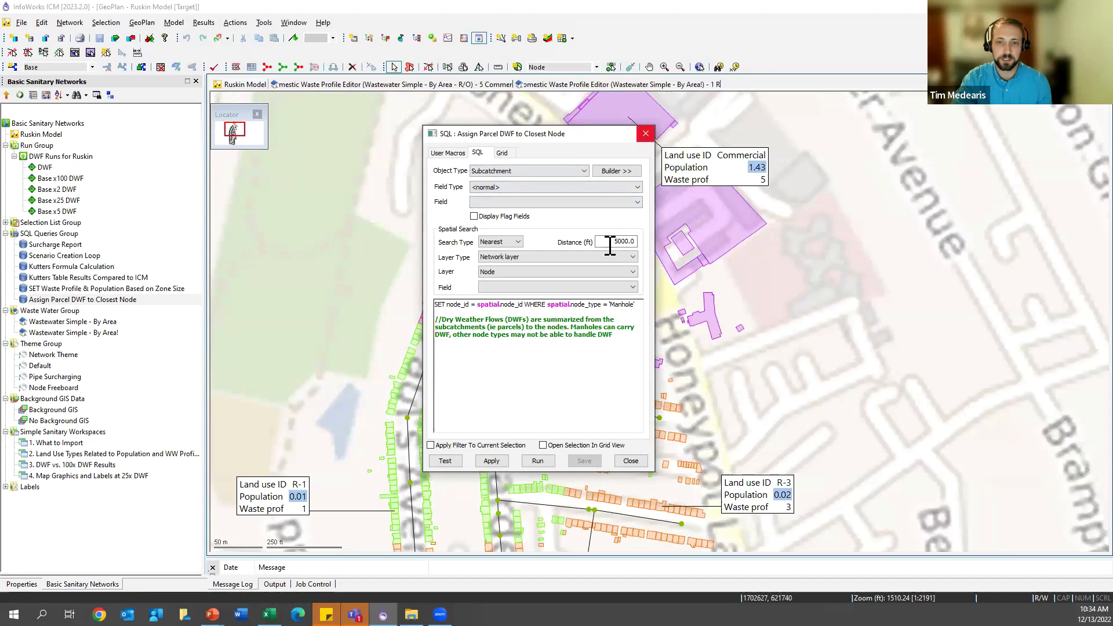
pyautogui.moveTo(608, 241); pyautogui.dragTo(637, 242)
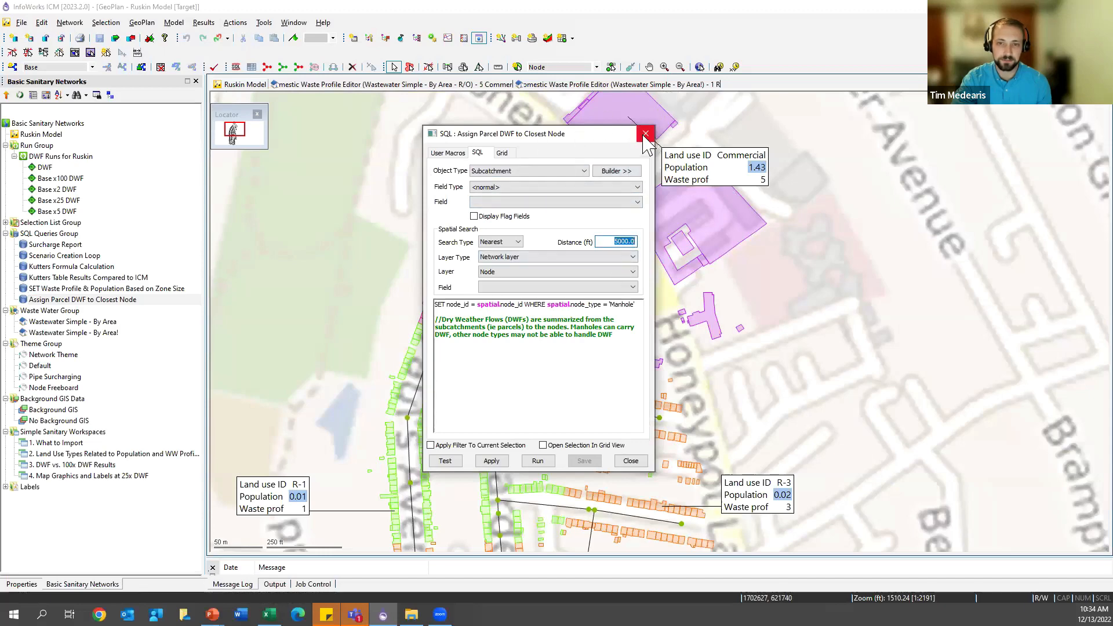
pyautogui.click(630, 460)
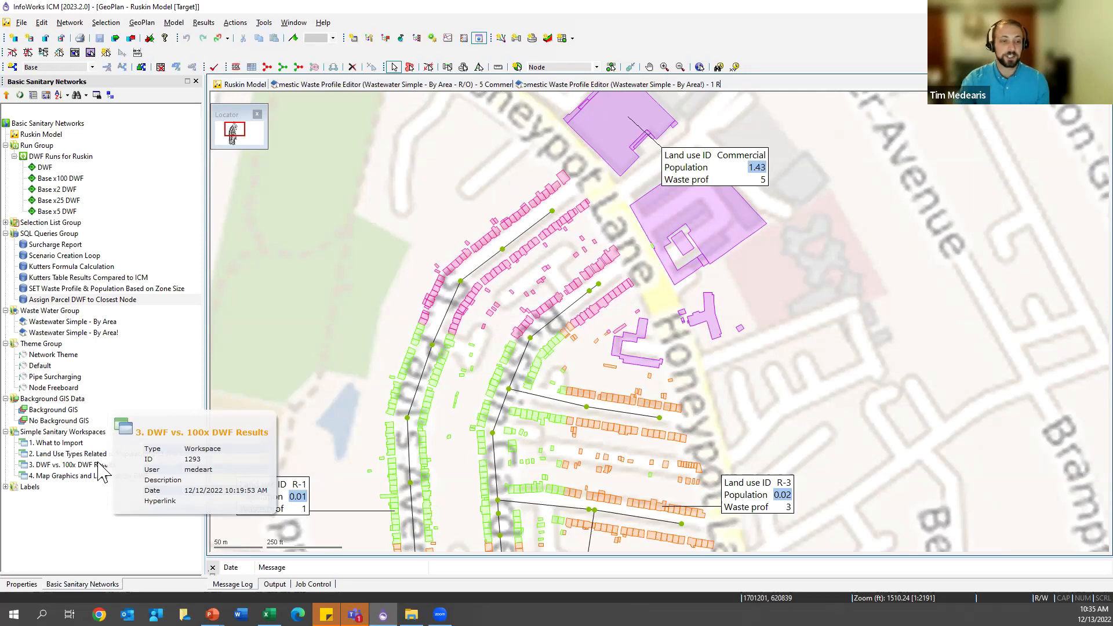
# Step: Inspect the properties of a conduit near the network's upper end and review the full and 3/4 capacity expressions in the Kutters Formula Calculation query
pyautogui.doubleClick(492, 259)
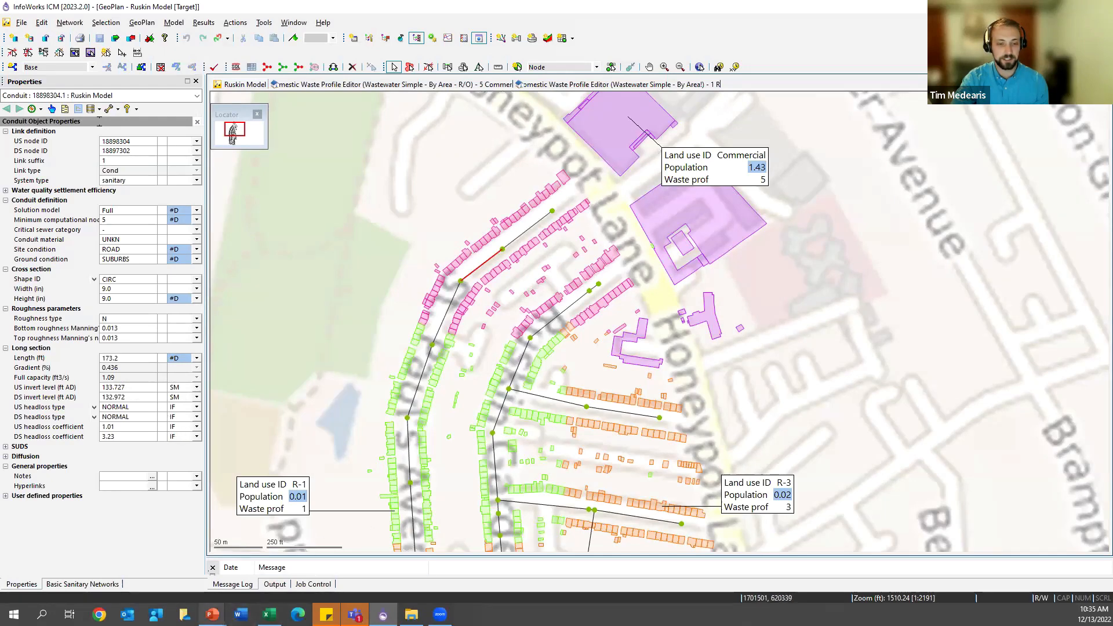
pyautogui.click(268, 561)
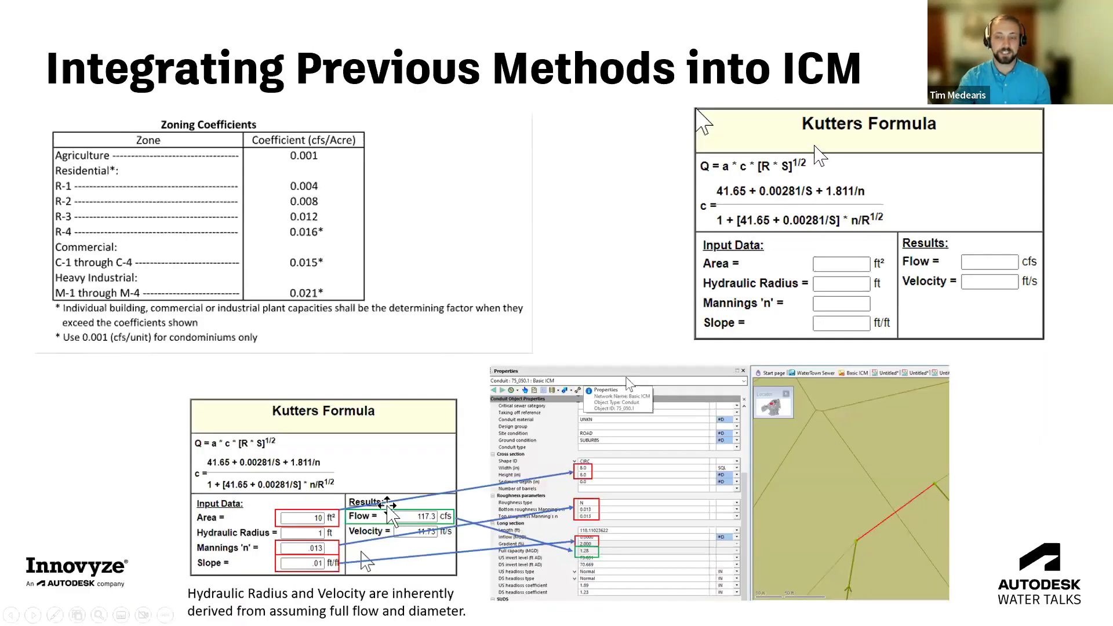
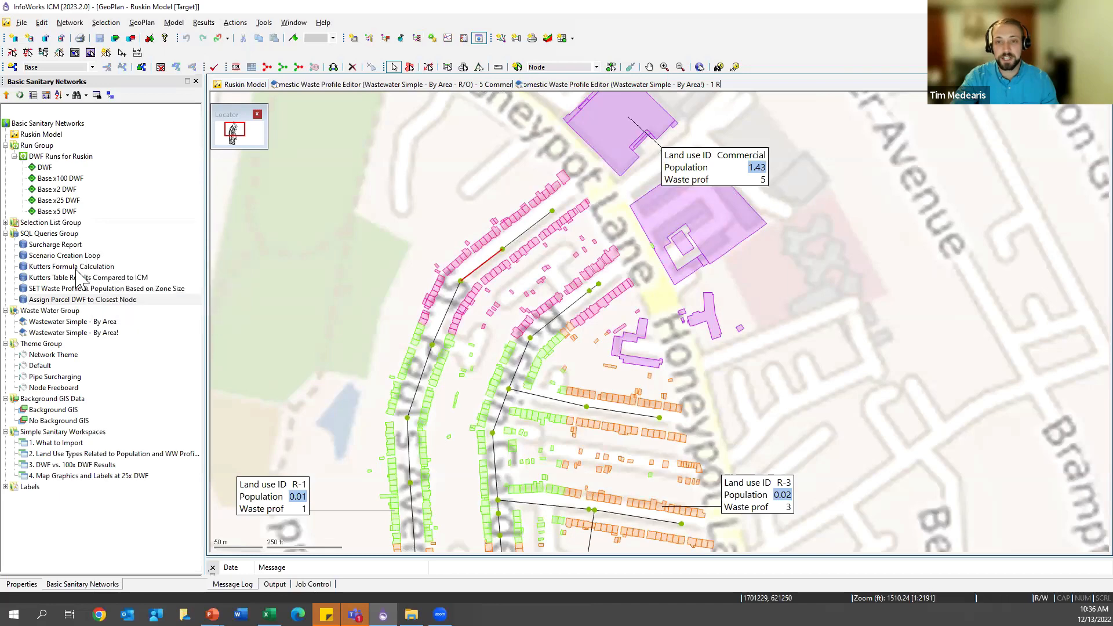
pyautogui.rightClick(67, 268)
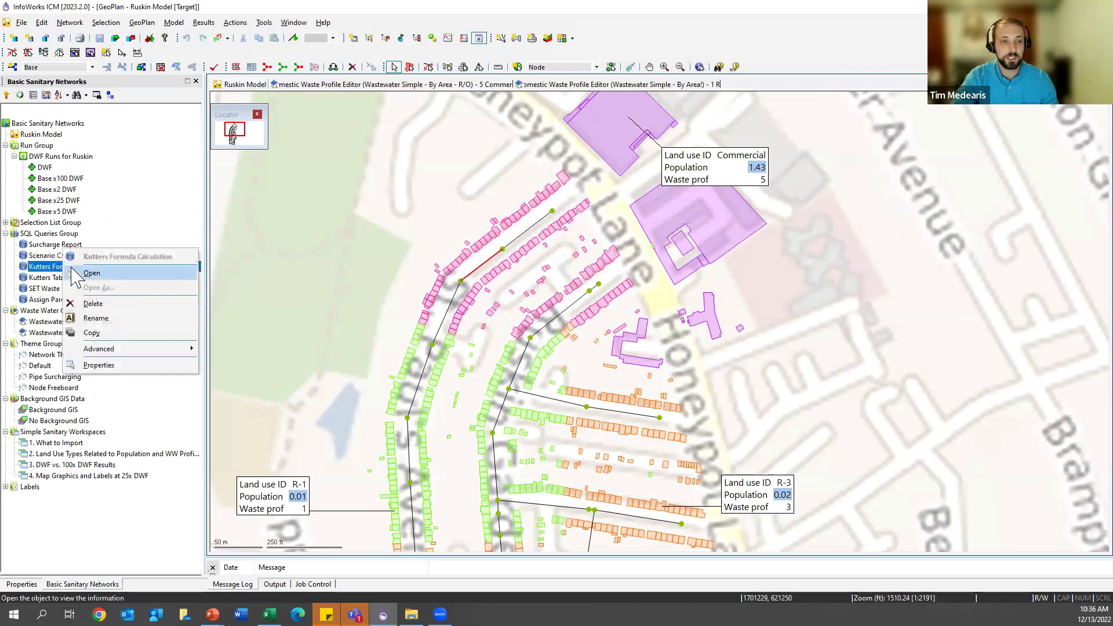
pyautogui.click(84, 277)
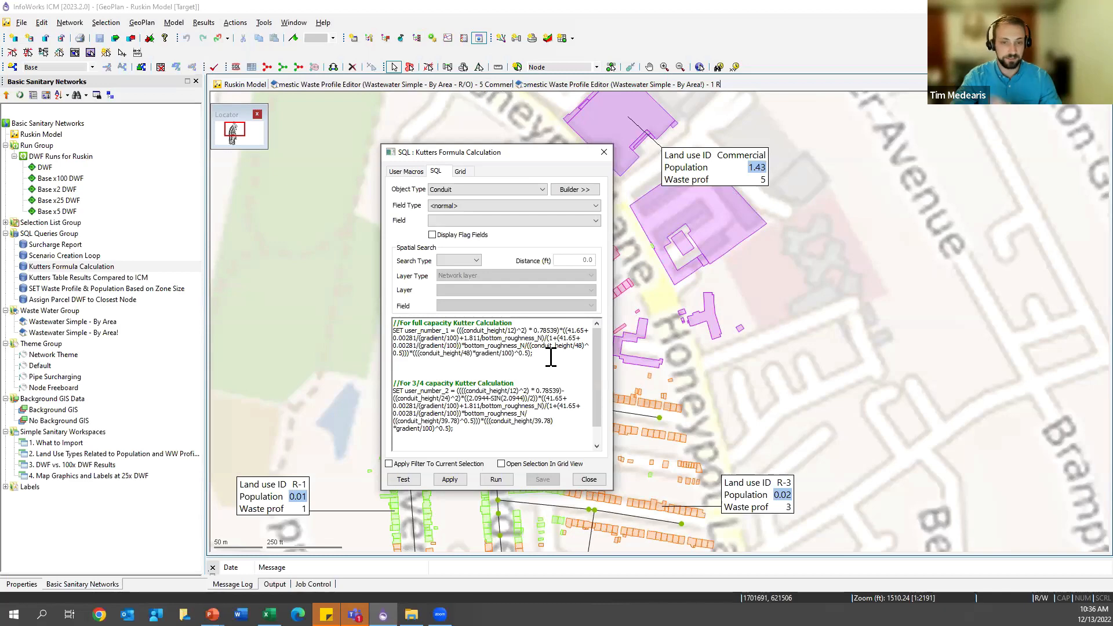
pyautogui.click(589, 478)
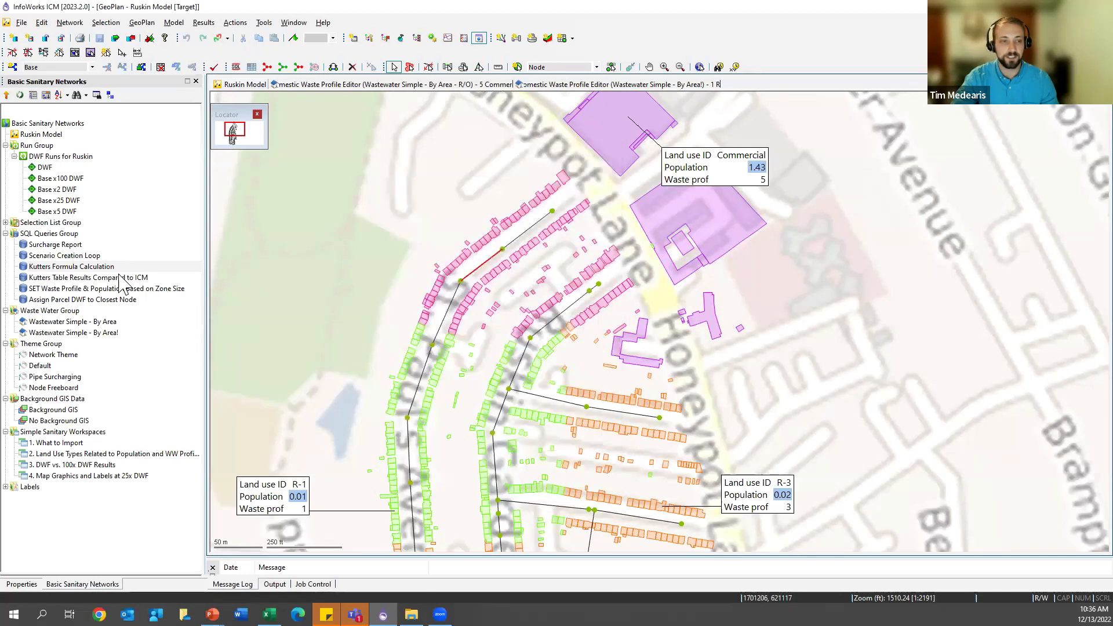
# Step: Review the SELECT statement in the Kutters Table Results Compared to ICM query and close it
pyautogui.rightClick(96, 277)
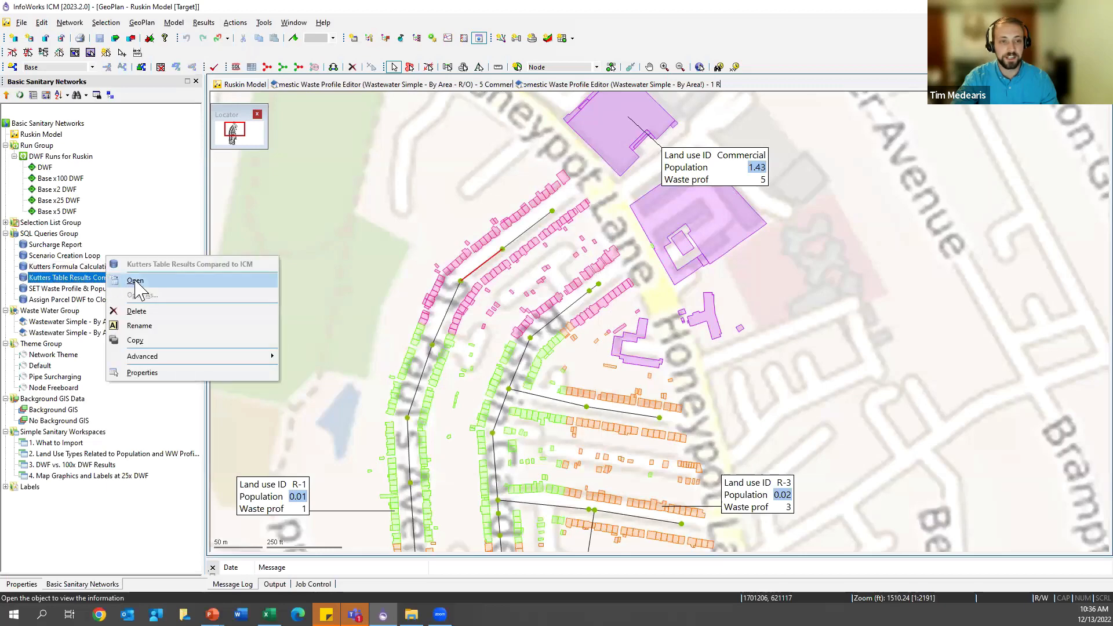
pyautogui.click(135, 281)
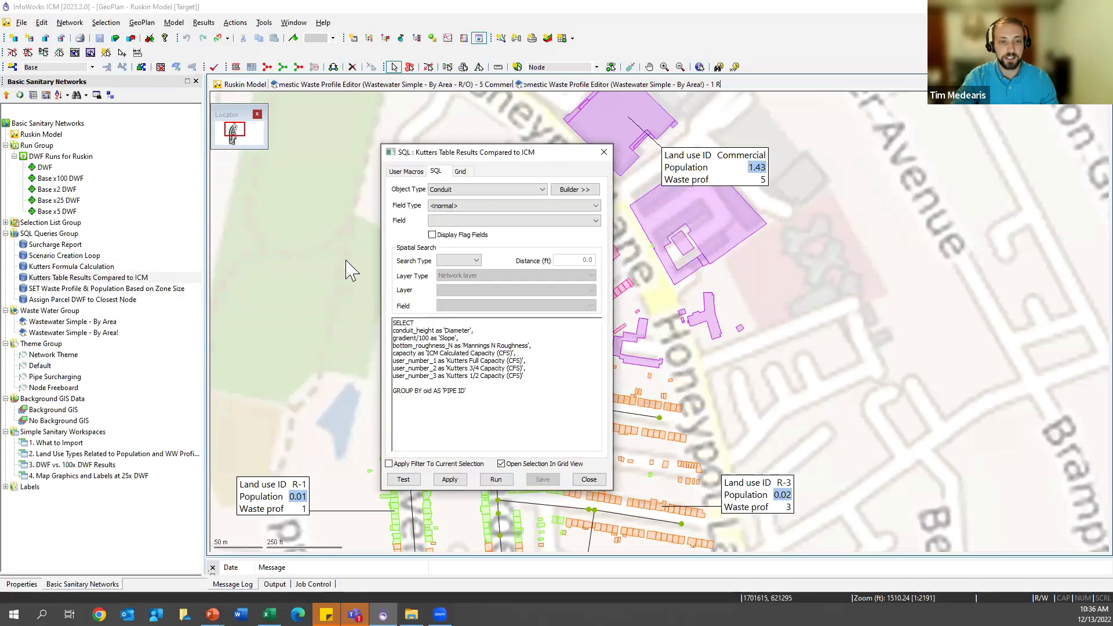
pyautogui.click(589, 479)
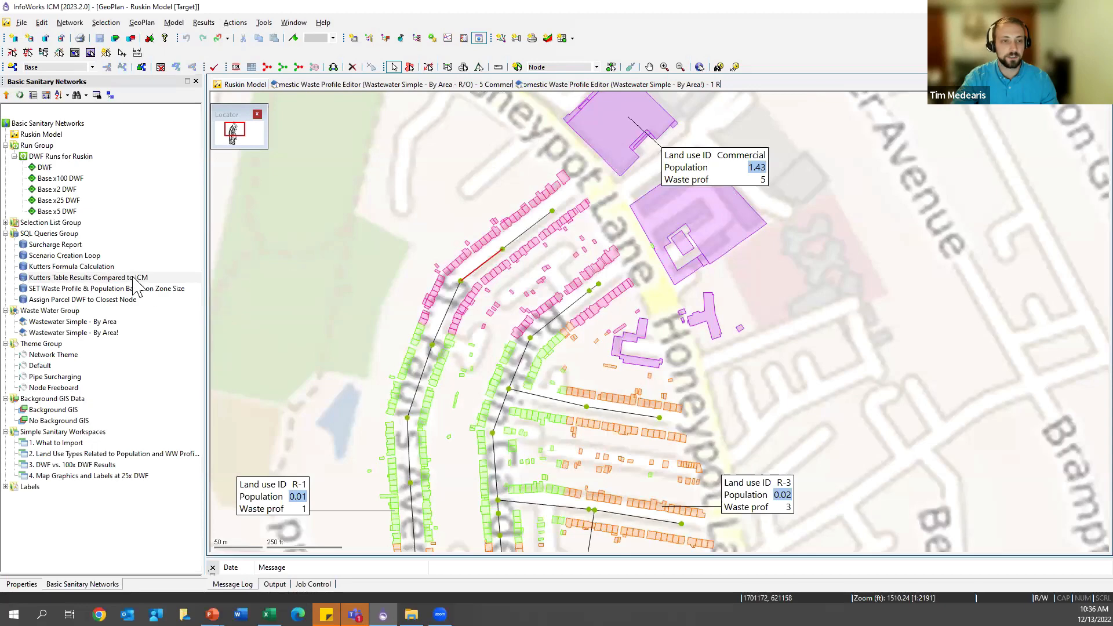
# Step: Run the Kutters Table Results Compared to ICM query on the Ruskin Model map, and enlarge the results grid's header row and Kutters 1/2 Capacity column
pyautogui.moveTo(151, 278); pyautogui.dragTo(398, 270)
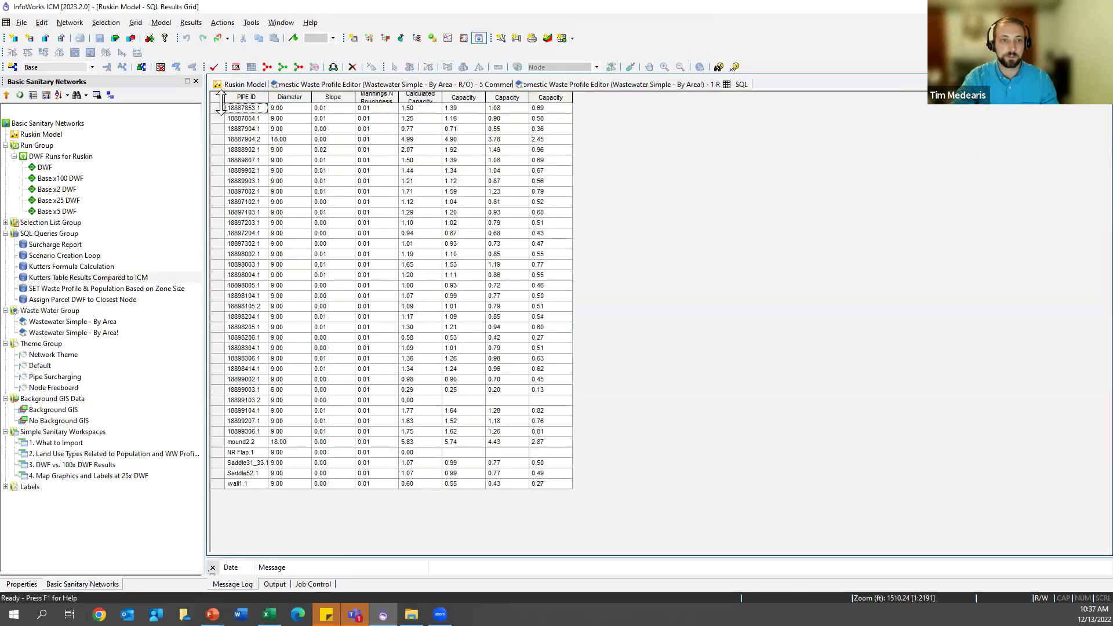
pyautogui.moveTo(216, 145); pyautogui.dragTo(216, 162)
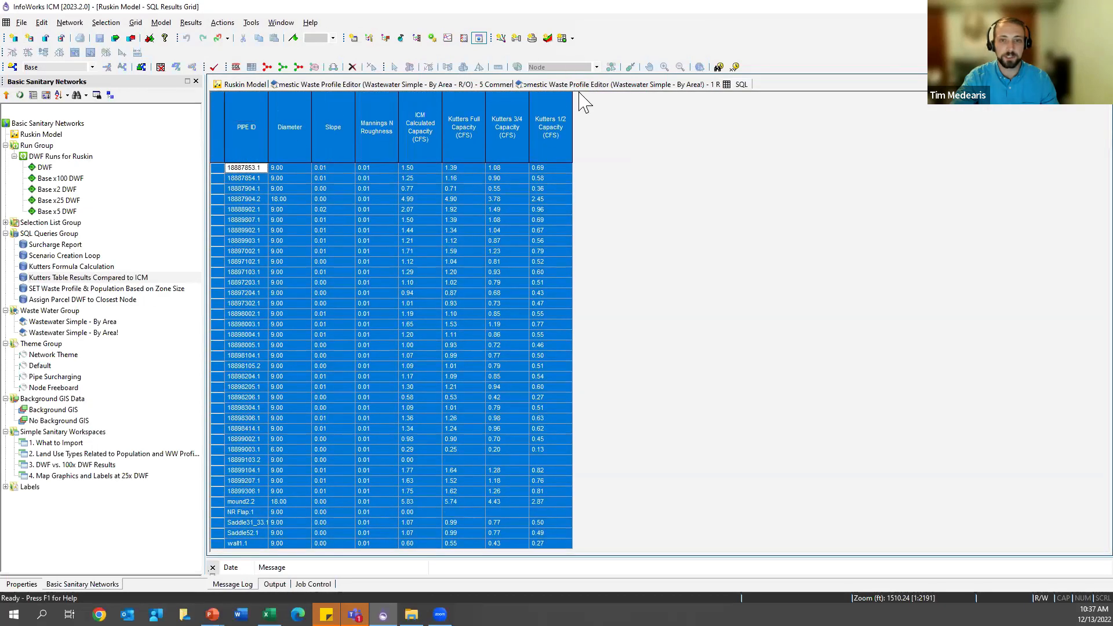
pyautogui.doubleClick(572, 99)
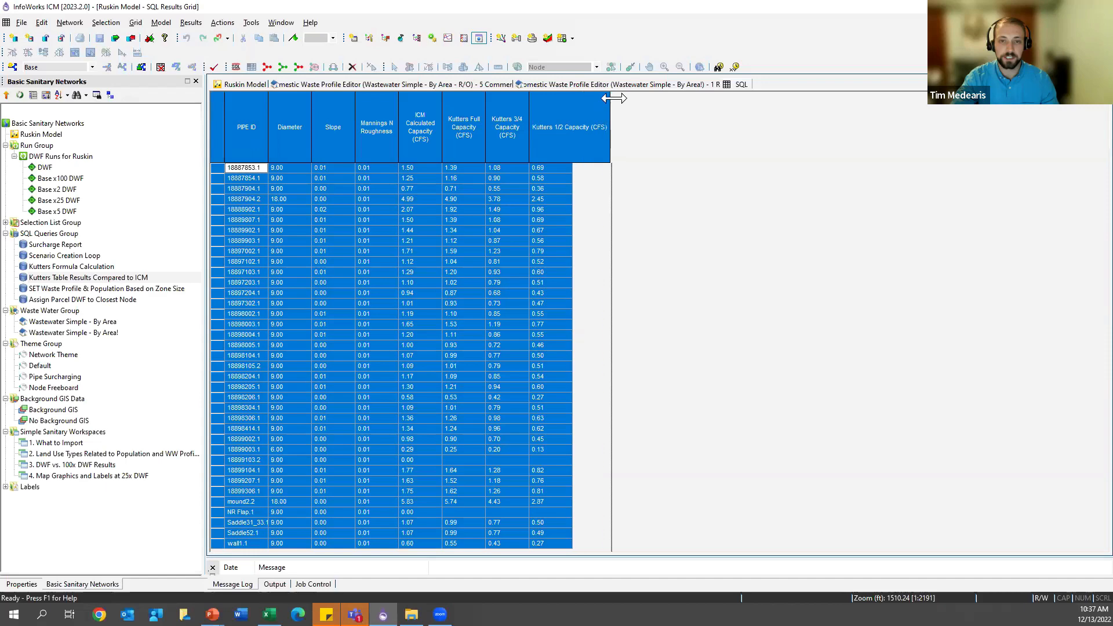
pyautogui.click(272, 168)
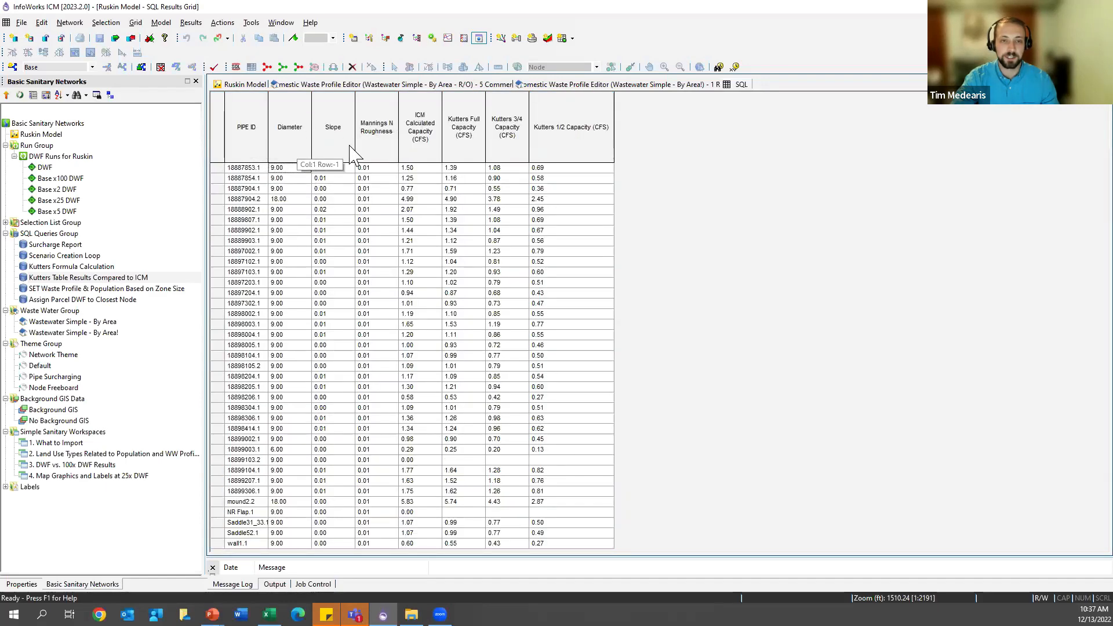
# Step: Sort the query results by ICM Calculated Capacity (CFS) in descending order
pyautogui.click(427, 124)
pyautogui.rightClick(427, 127)
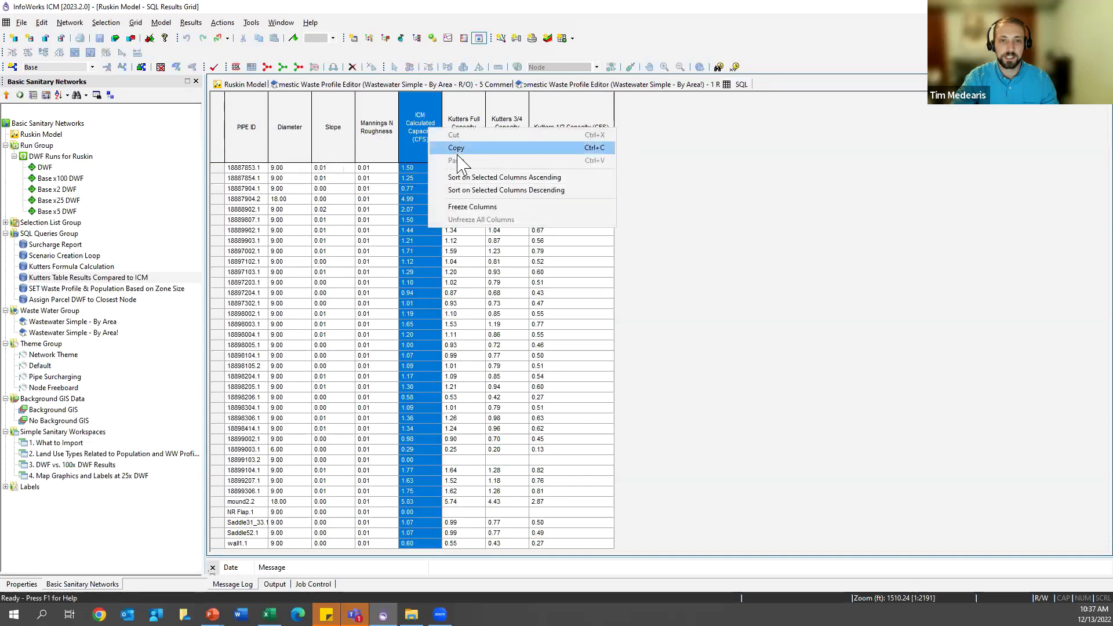
pyautogui.click(479, 190)
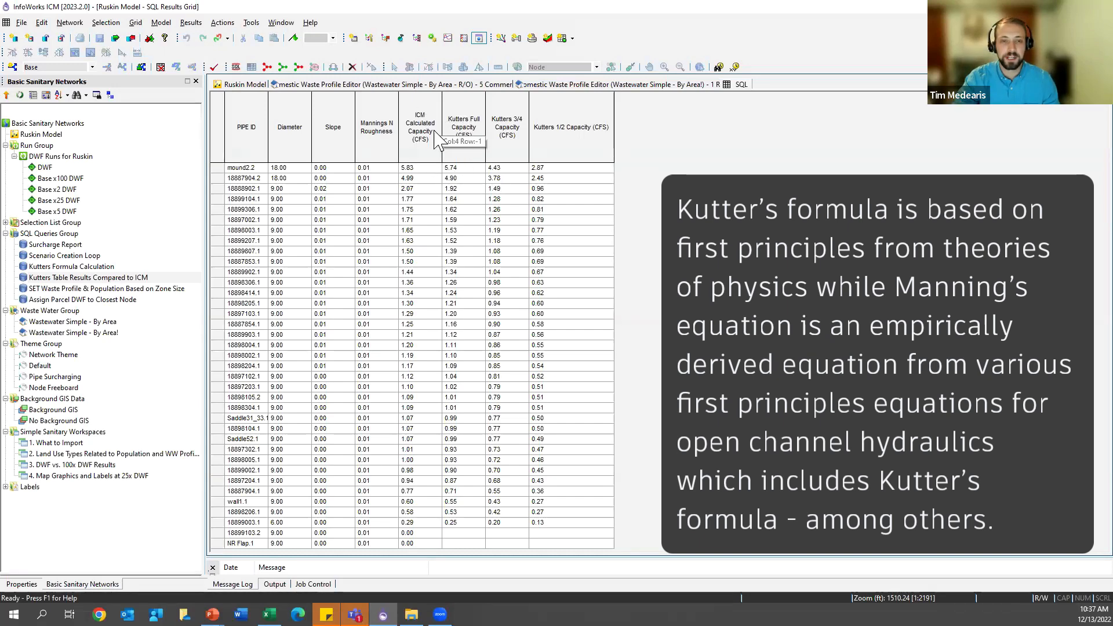
# Step: Close the SQL results grid and all remaining open windows without saving the data changes
pyautogui.rightClick(742, 86)
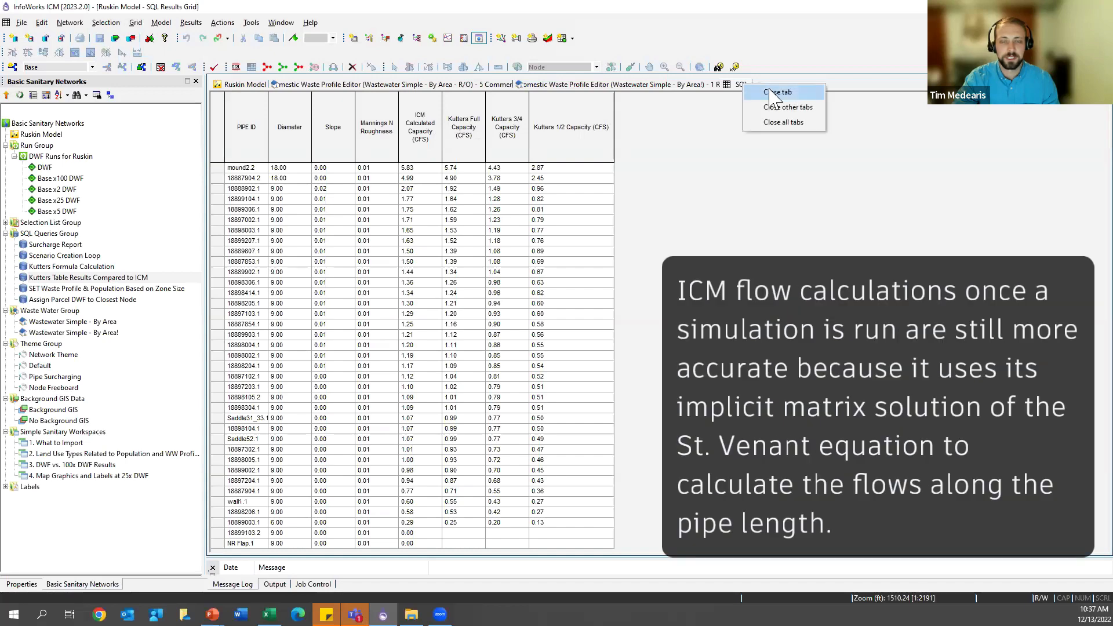
pyautogui.click(770, 92)
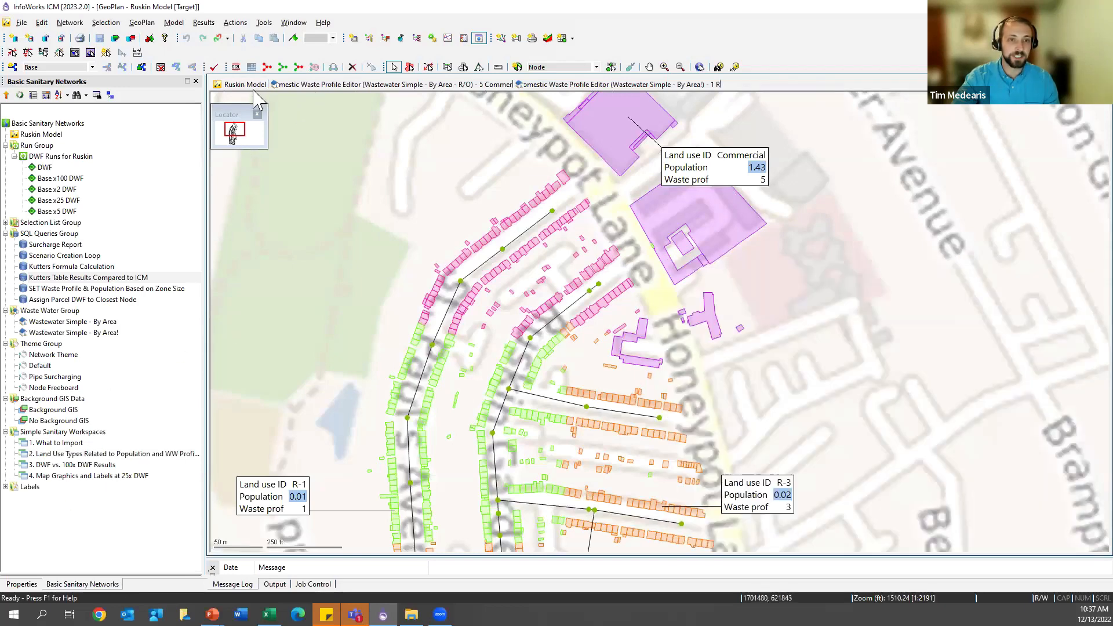
pyautogui.rightClick(255, 92)
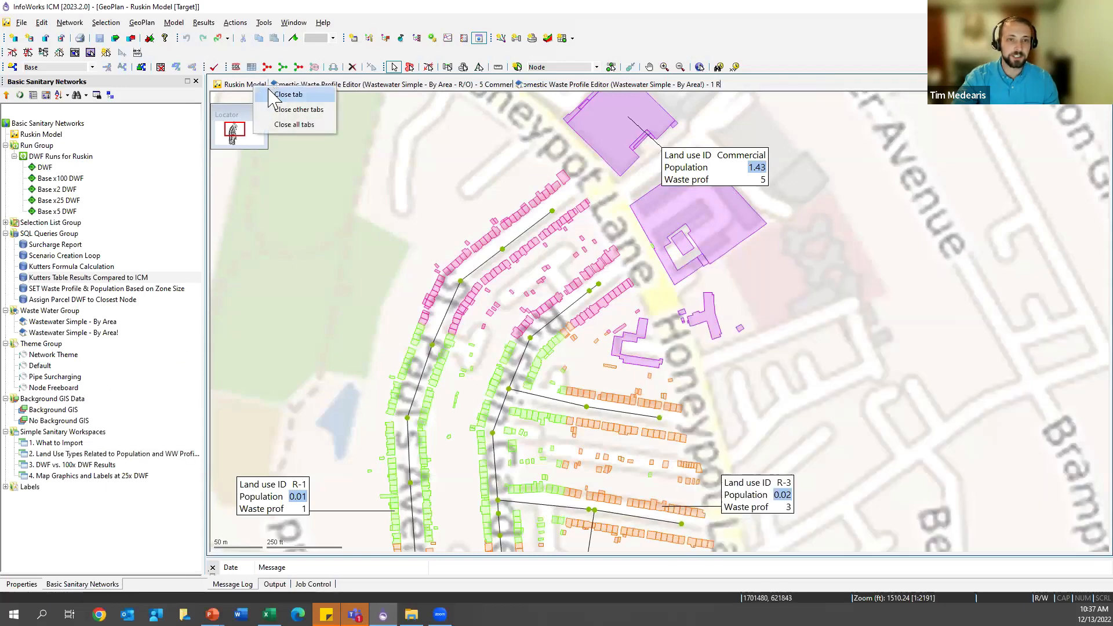
pyautogui.click(293, 122)
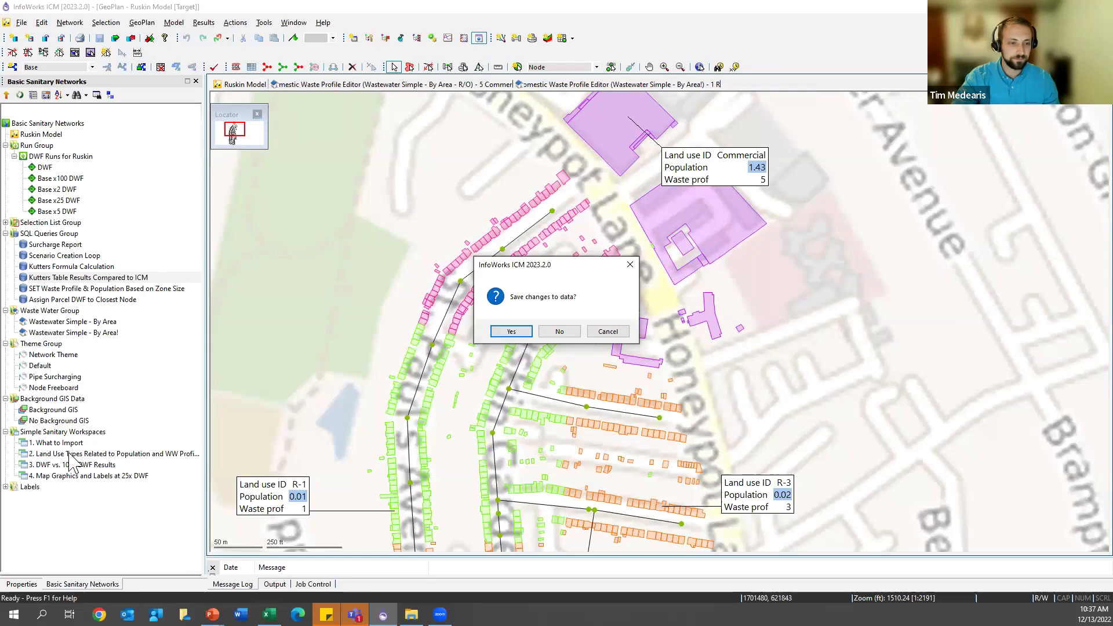
pyautogui.click(558, 333)
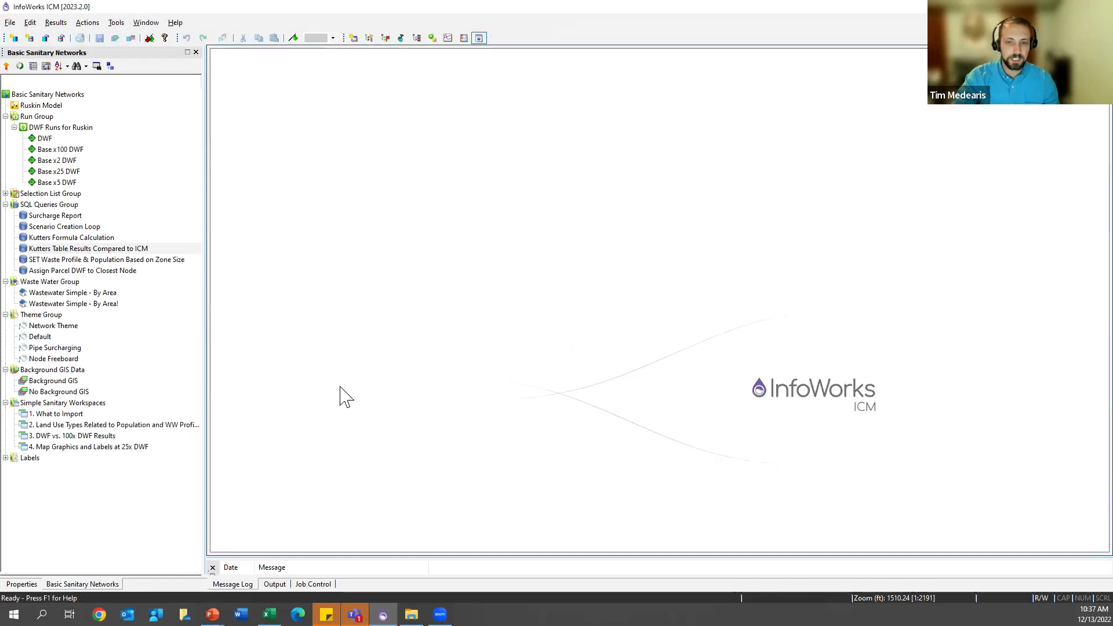
# Step: Open the 3. DWF vs. 100x DWF Results workspace and the settings of the DWF Runs for Ruskin run
pyautogui.click(57, 437)
pyautogui.doubleClick(57, 437)
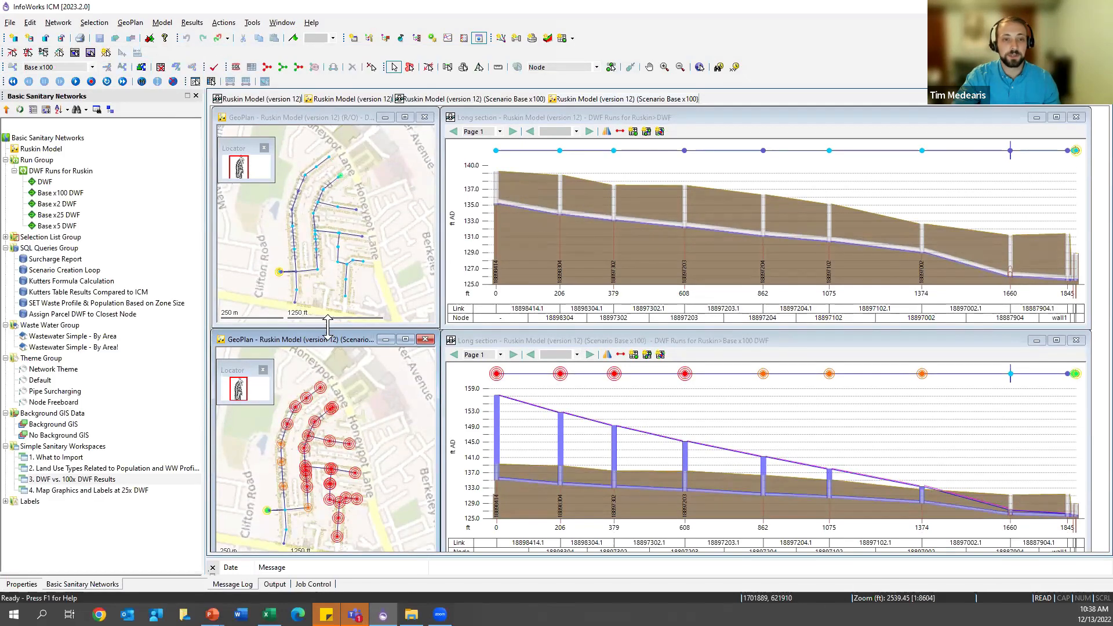
pyautogui.rightClick(42, 171)
pyautogui.click(77, 175)
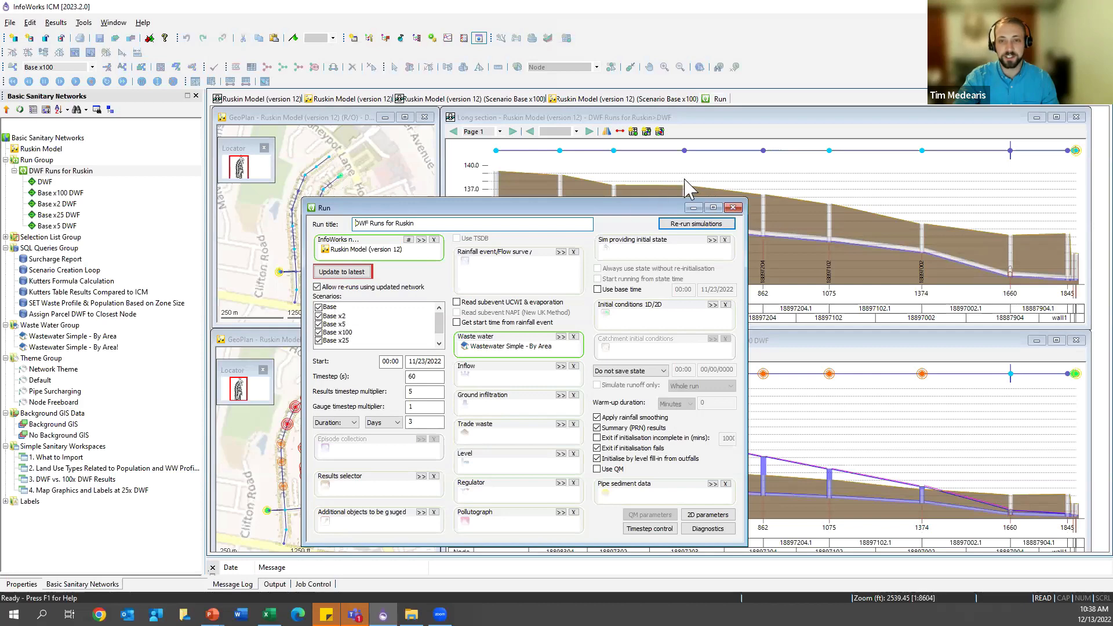
pyautogui.moveTo(638, 207); pyautogui.dragTo(735, 149)
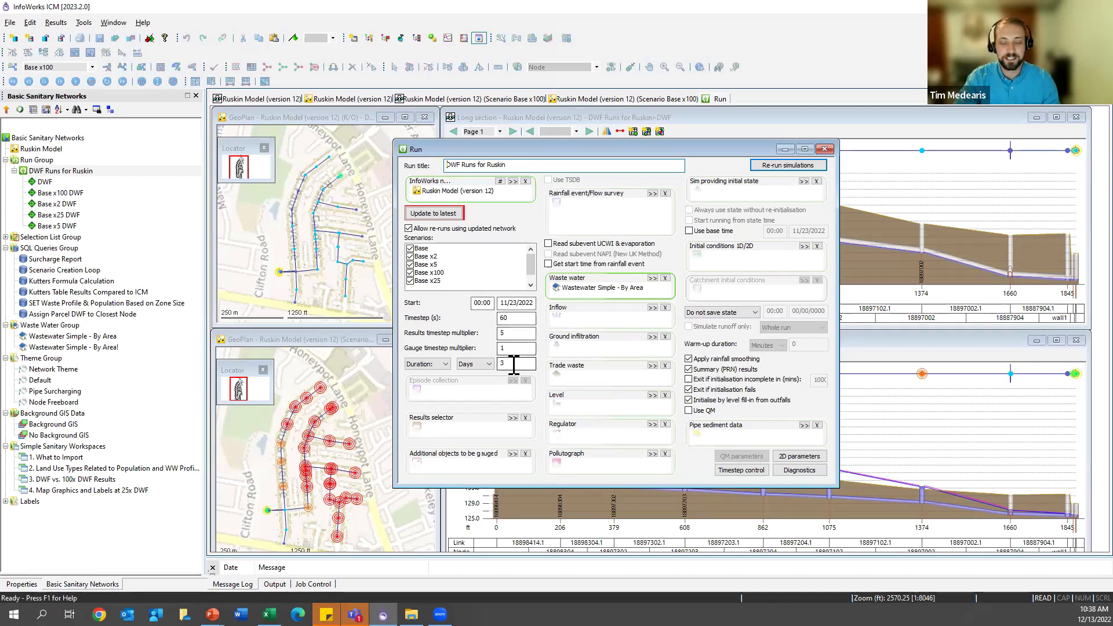
# Step: Clear the run's waste water input, reassign Wastewater Simple - By Area to it, and close the run without re-running the simulations
pyautogui.moveTo(514, 365); pyautogui.dragTo(500, 365)
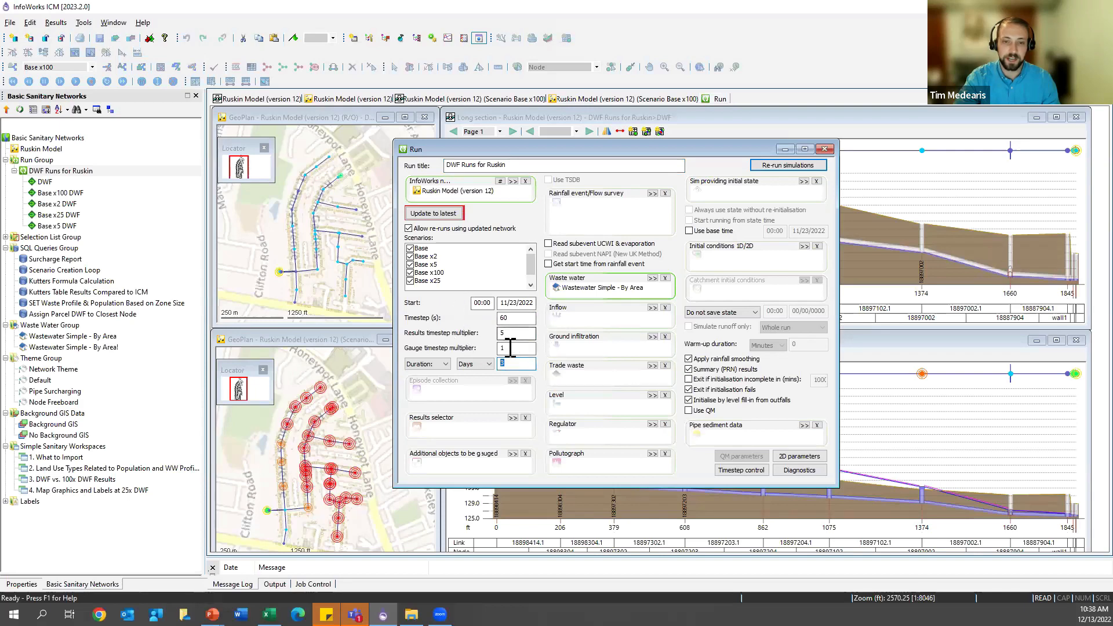
pyautogui.click(665, 279)
pyautogui.moveTo(86, 336); pyautogui.dragTo(577, 295)
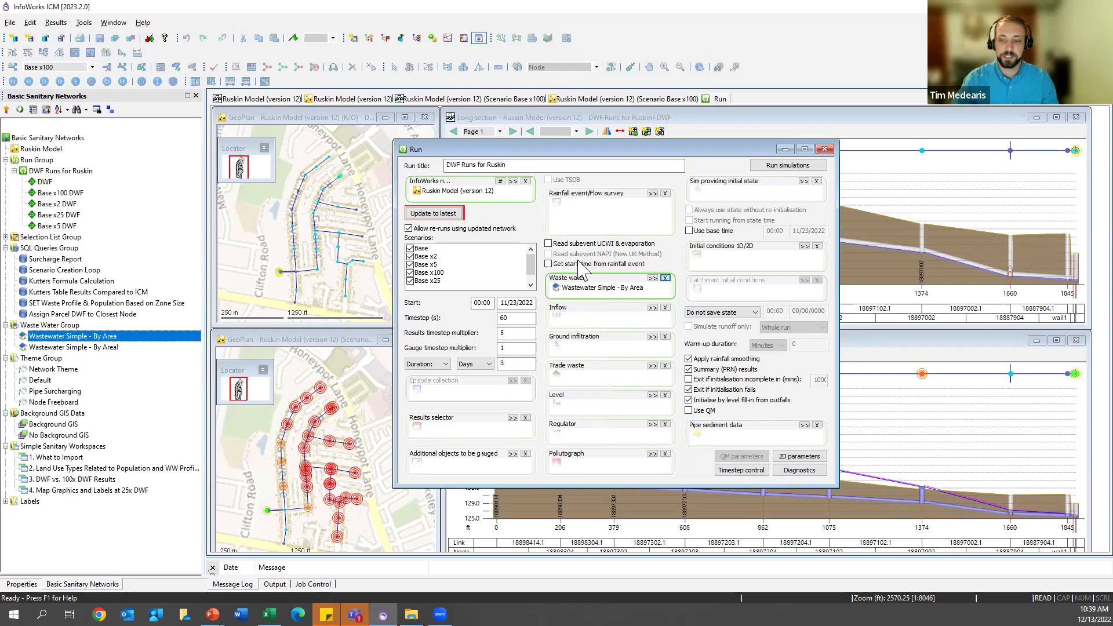
pyautogui.click(824, 149)
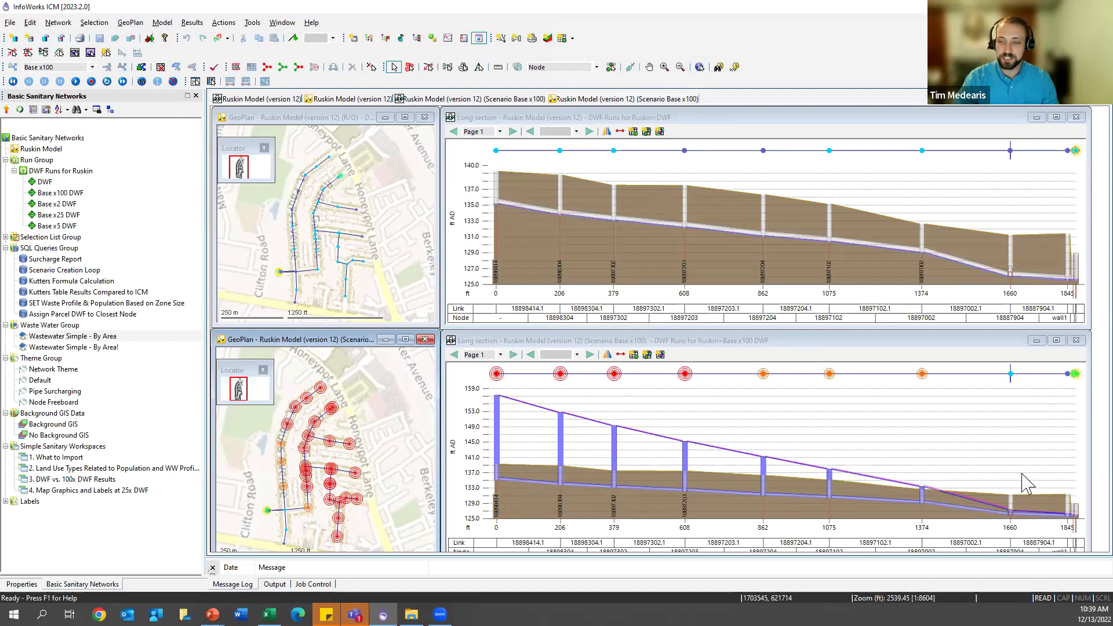
# Step: Close all open map and long section windows of the DWF vs. 100x DWF comparison
pyautogui.rightClick(95, 491)
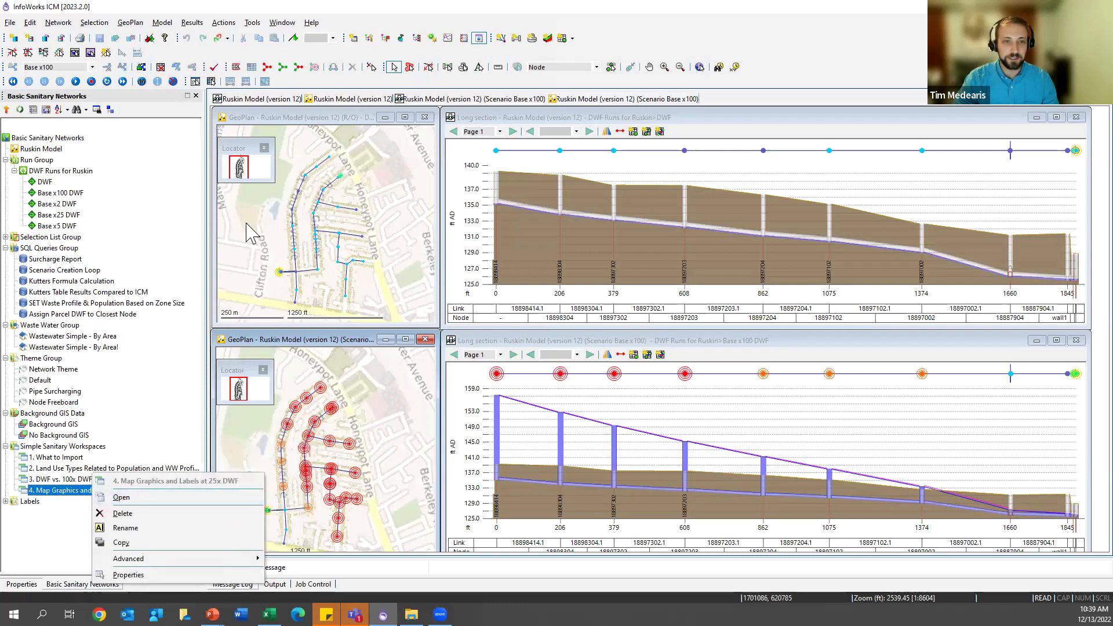
pyautogui.rightClick(294, 100)
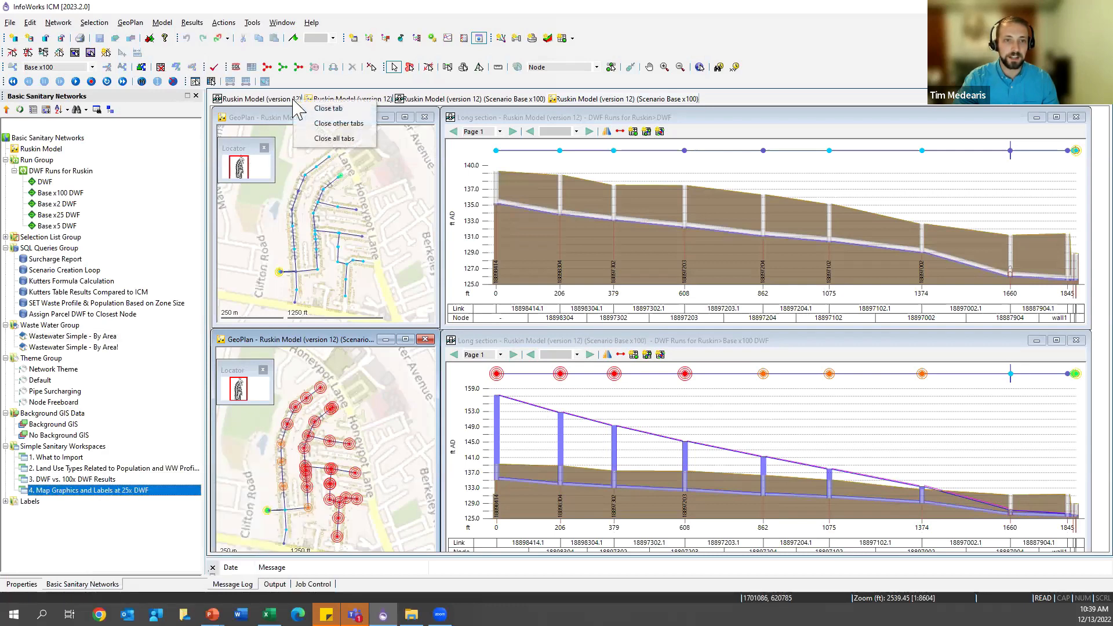
pyautogui.click(333, 140)
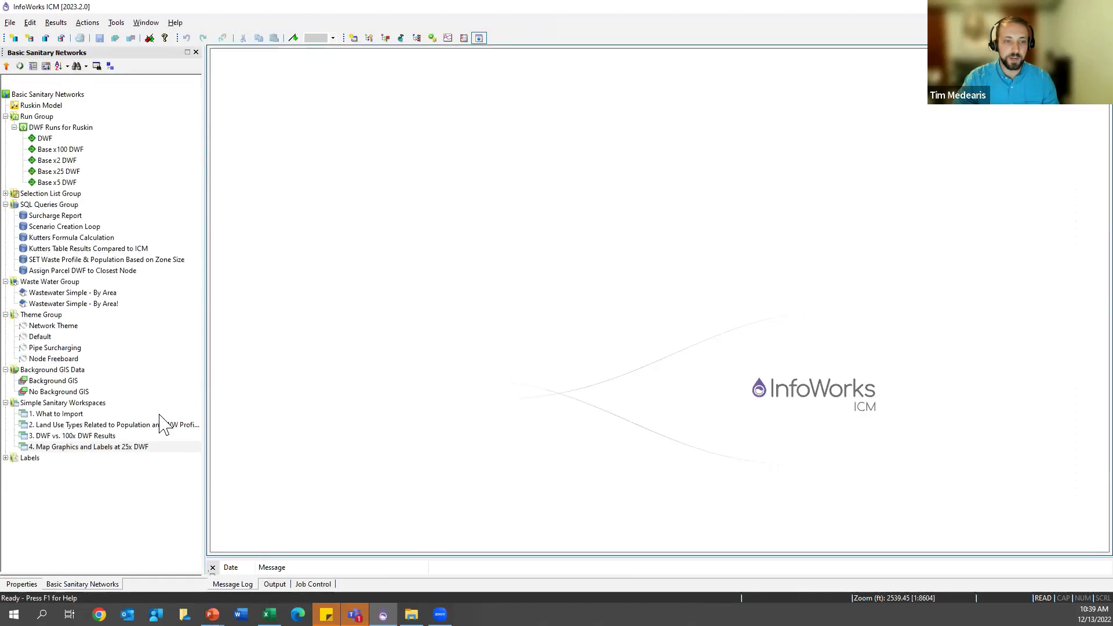
# Step: Open the 4. Map Graphics and Labels at 25x DWF workspace and play its results over time
pyautogui.rightClick(112, 451)
pyautogui.click(142, 455)
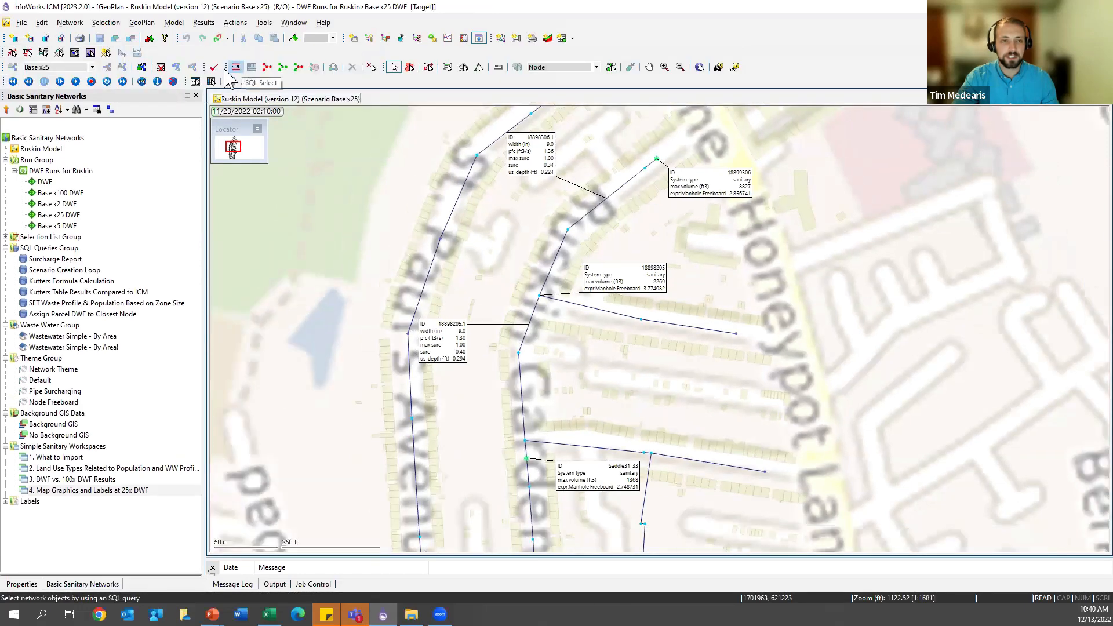
pyautogui.click(74, 82)
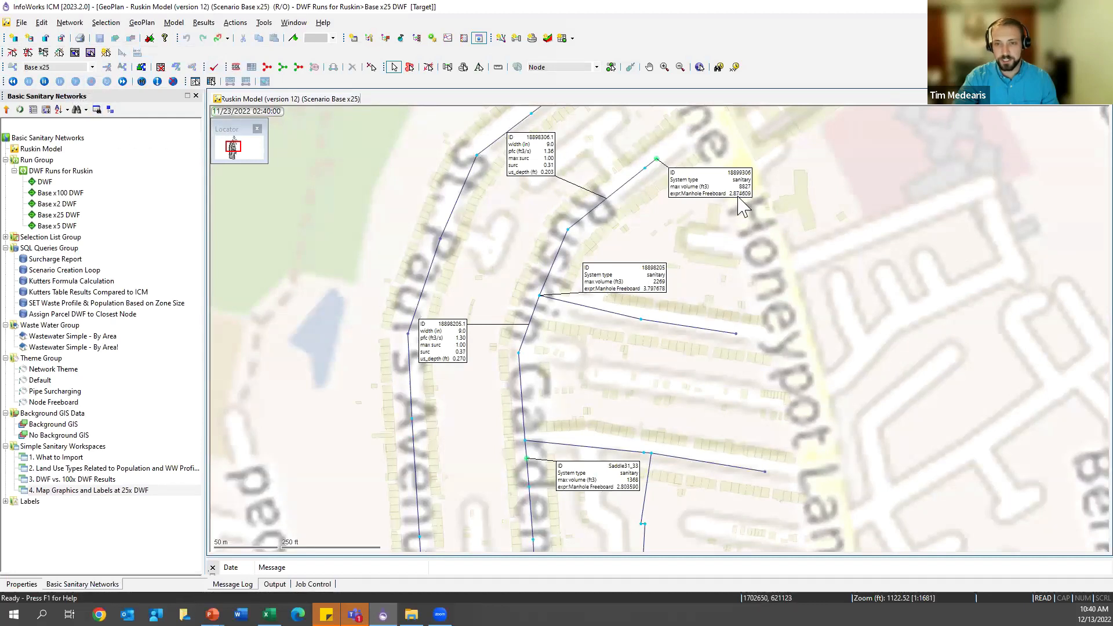
# Step: Examine the labelled pipes and manholes at several times along the Base x25 DWF replay timeline and at their maximum results
pyautogui.click(232, 112)
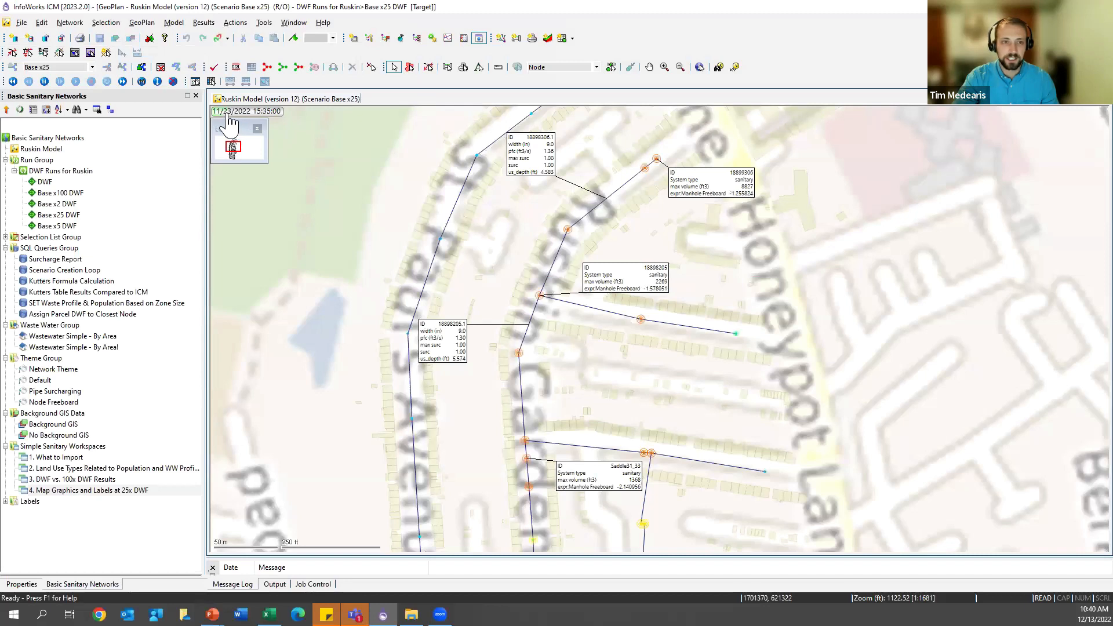
pyautogui.click(243, 113)
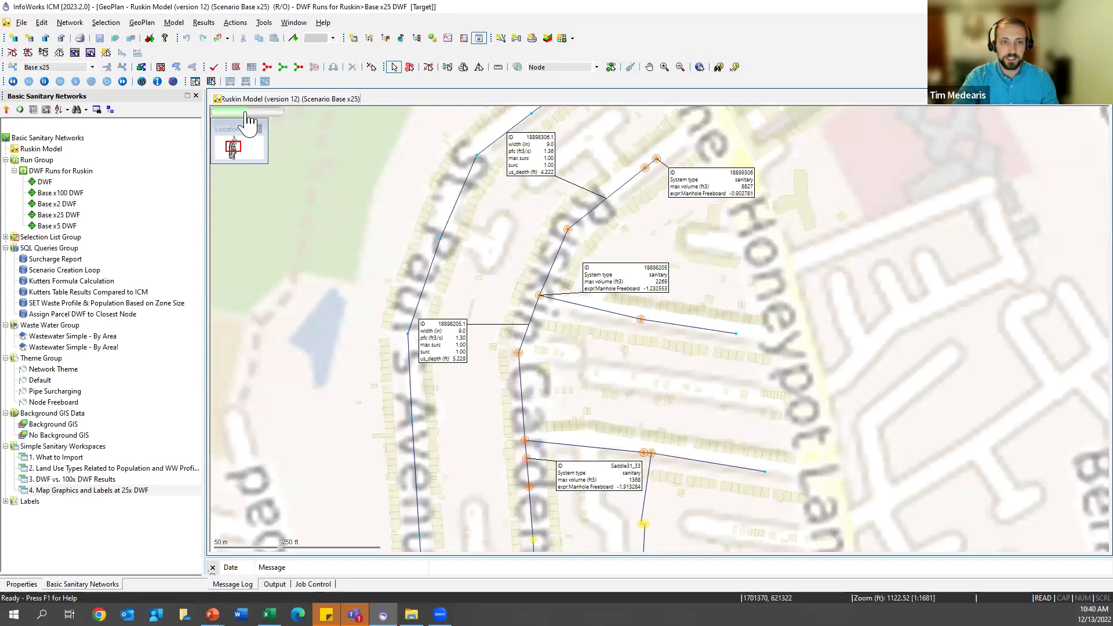
pyautogui.click(243, 113)
pyautogui.click(244, 114)
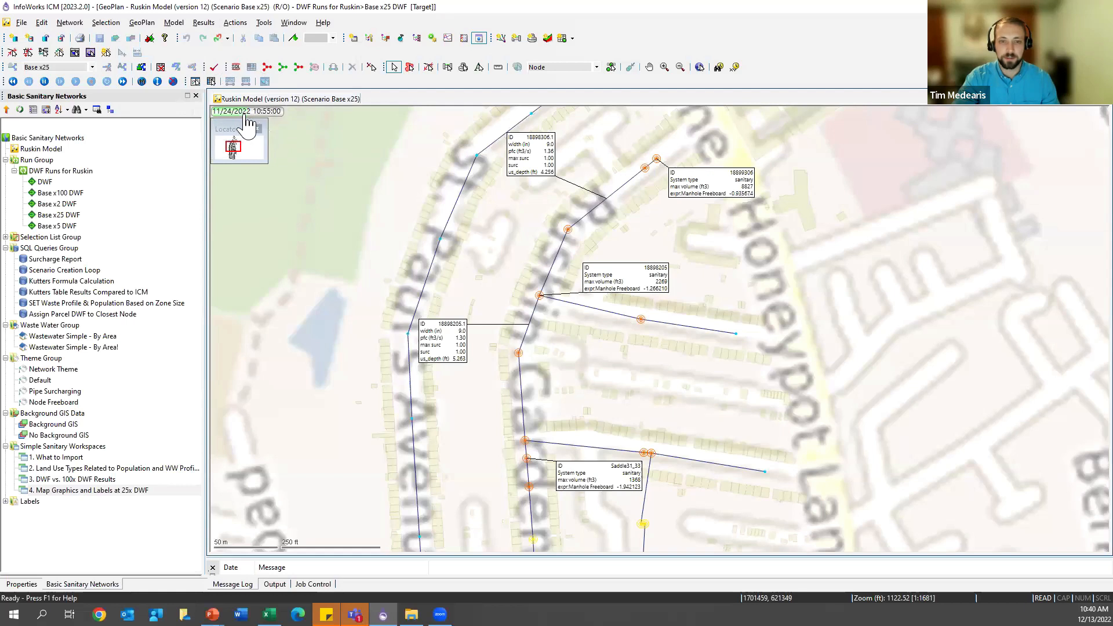
pyautogui.click(244, 114)
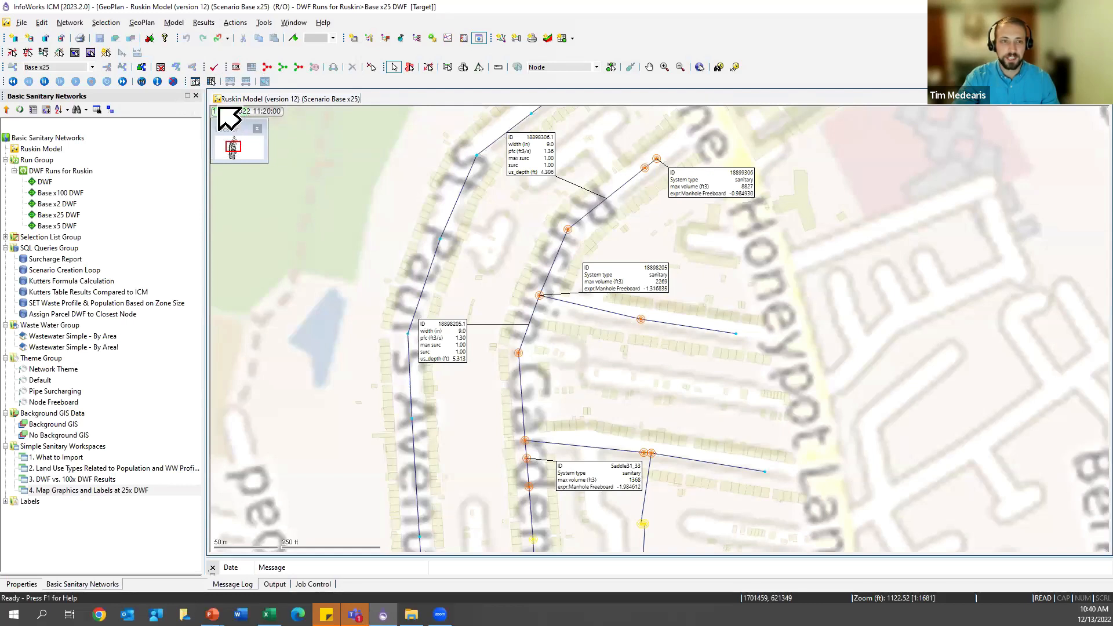
pyautogui.click(158, 83)
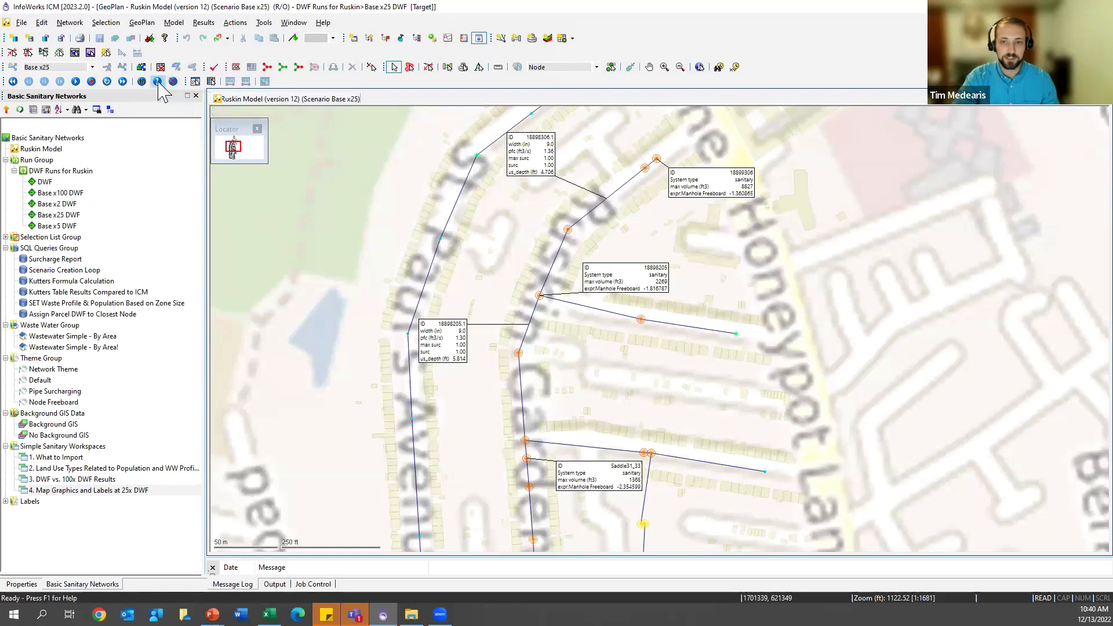